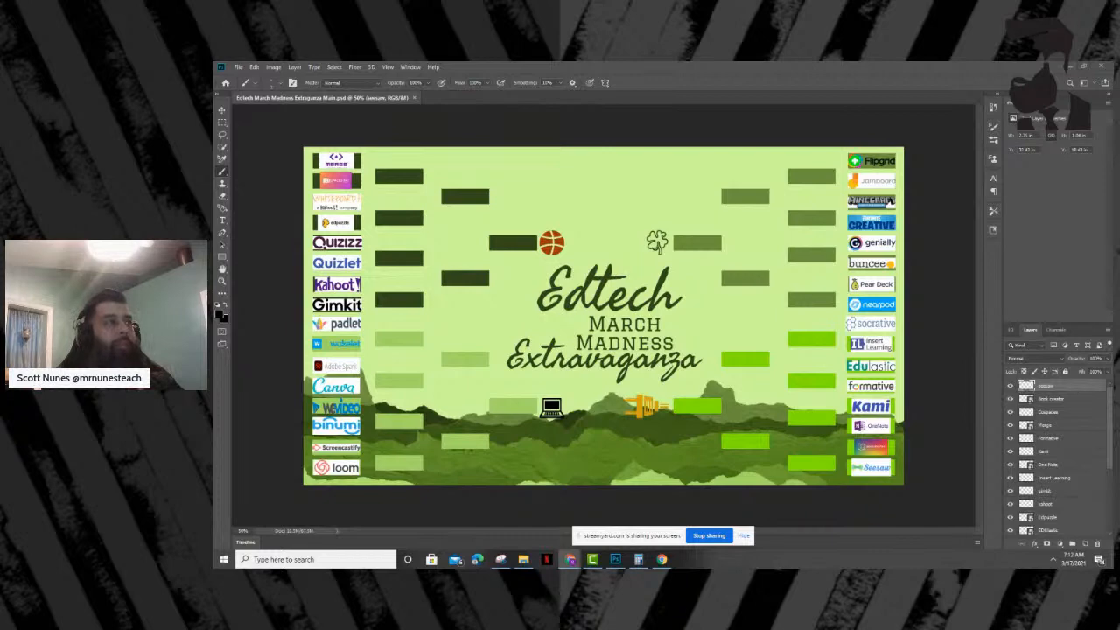
# - Switch to the browser and examine the Twitter thread's poll results, from Flipgrid versus Jamboard through Book Creator versus Seesaw
pyautogui.moveTo(455, 249); pyautogui.dragTo(335, 78)
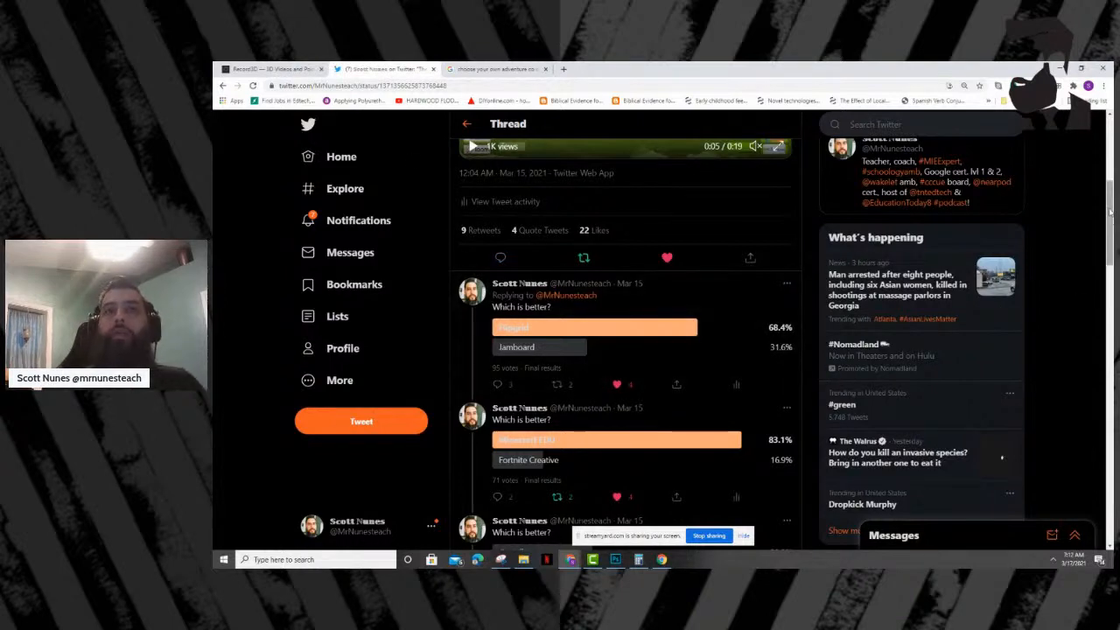
pyautogui.moveTo(1110, 212); pyautogui.dragTo(1112, 278)
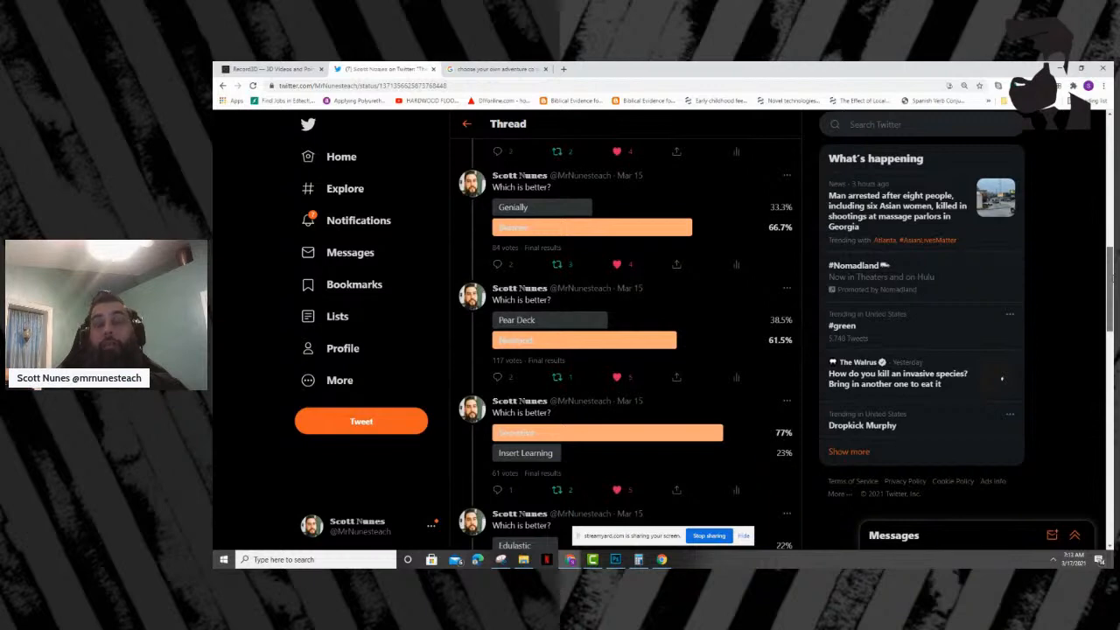
pyautogui.moveTo(1111, 278); pyautogui.dragTo(1104, 343)
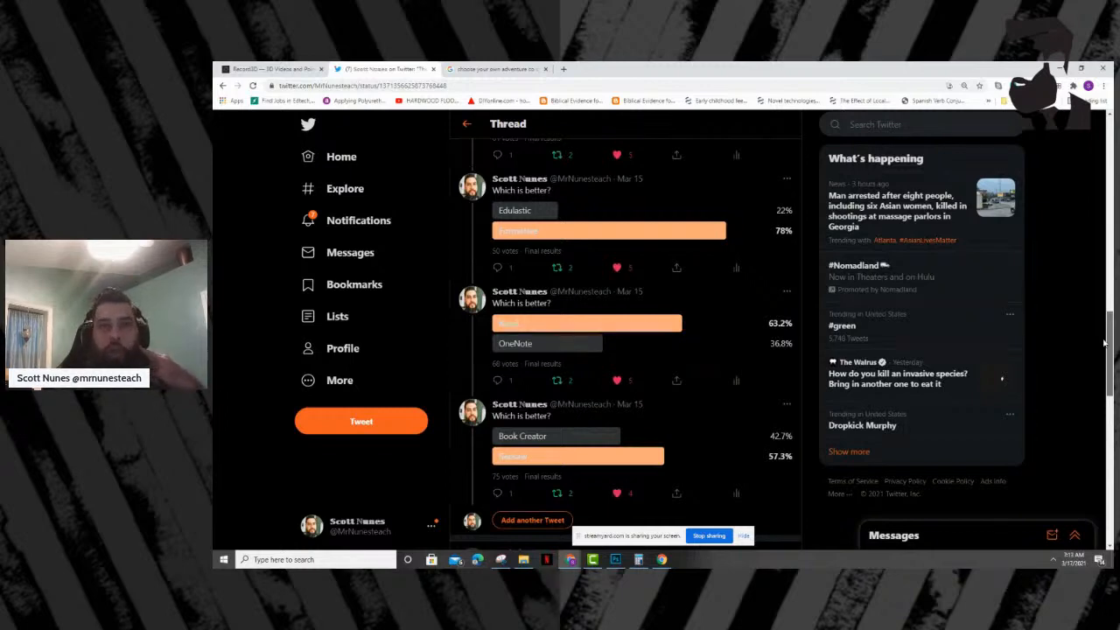
pyautogui.moveTo(1105, 343); pyautogui.dragTo(1101, 346)
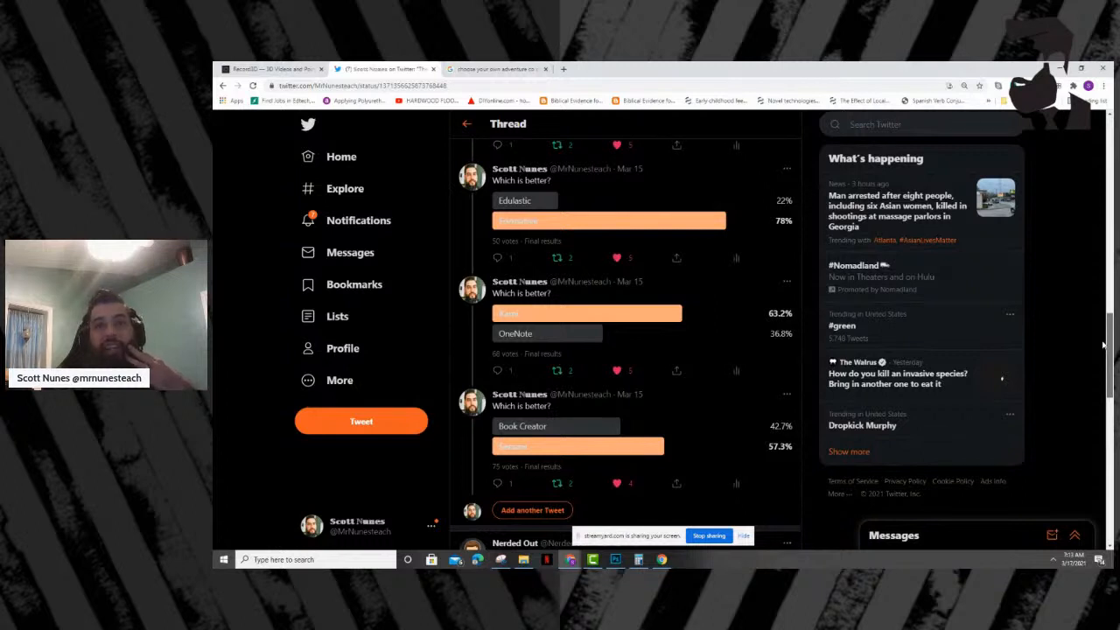
pyautogui.moveTo(1102, 345); pyautogui.dragTo(1105, 344)
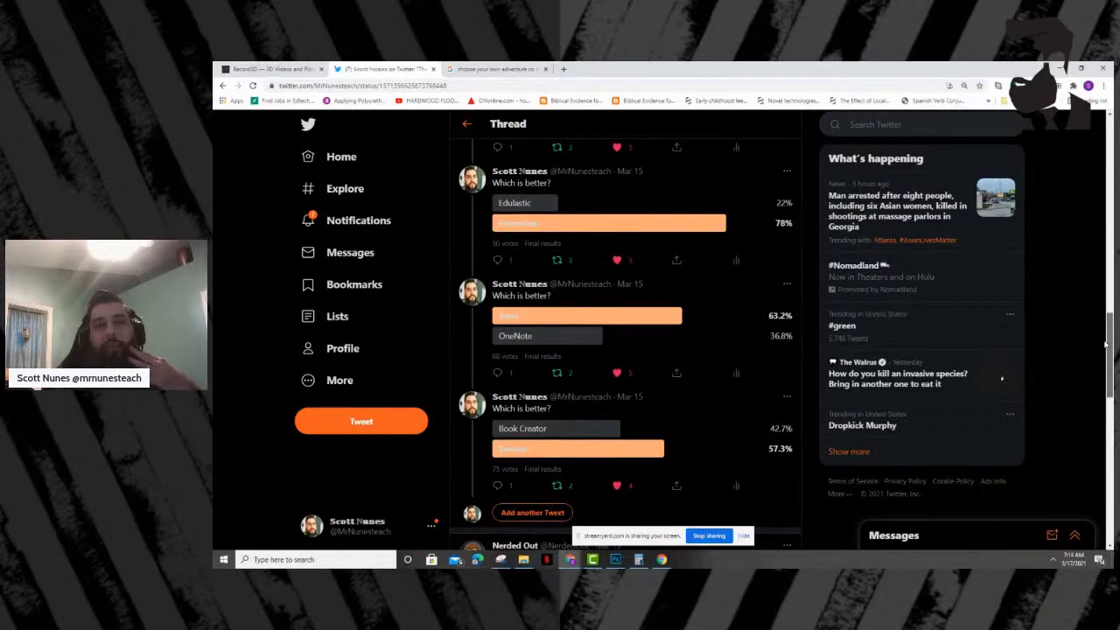
pyautogui.scroll(-1, 1104, 346)
pyautogui.moveTo(1107, 356); pyautogui.dragTo(1108, 357)
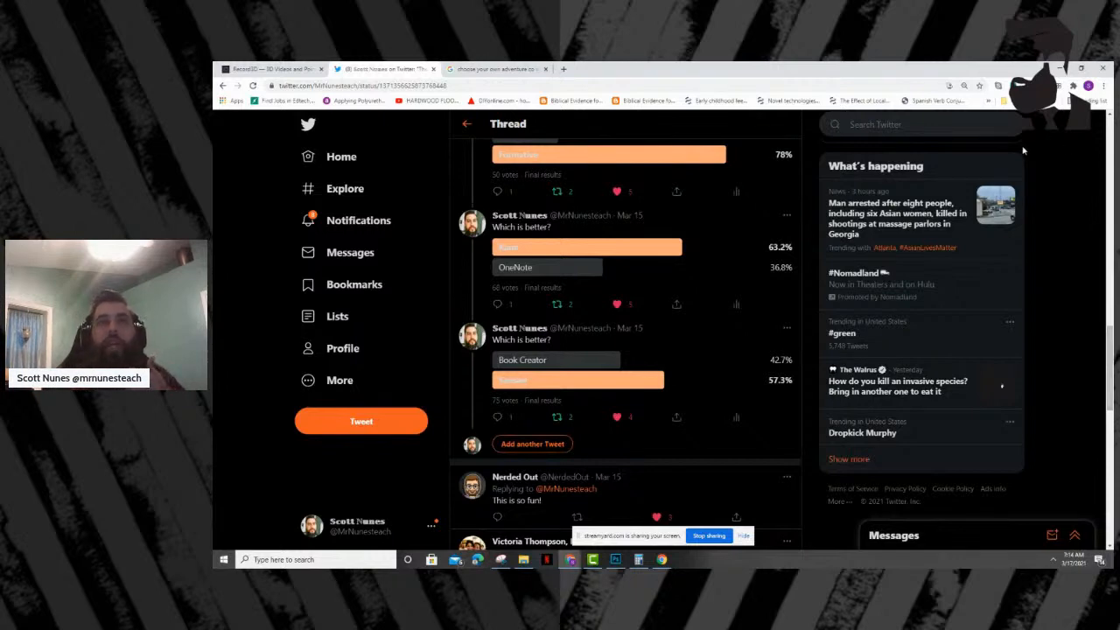
pyautogui.moveTo(736, 73); pyautogui.dragTo(214, 74)
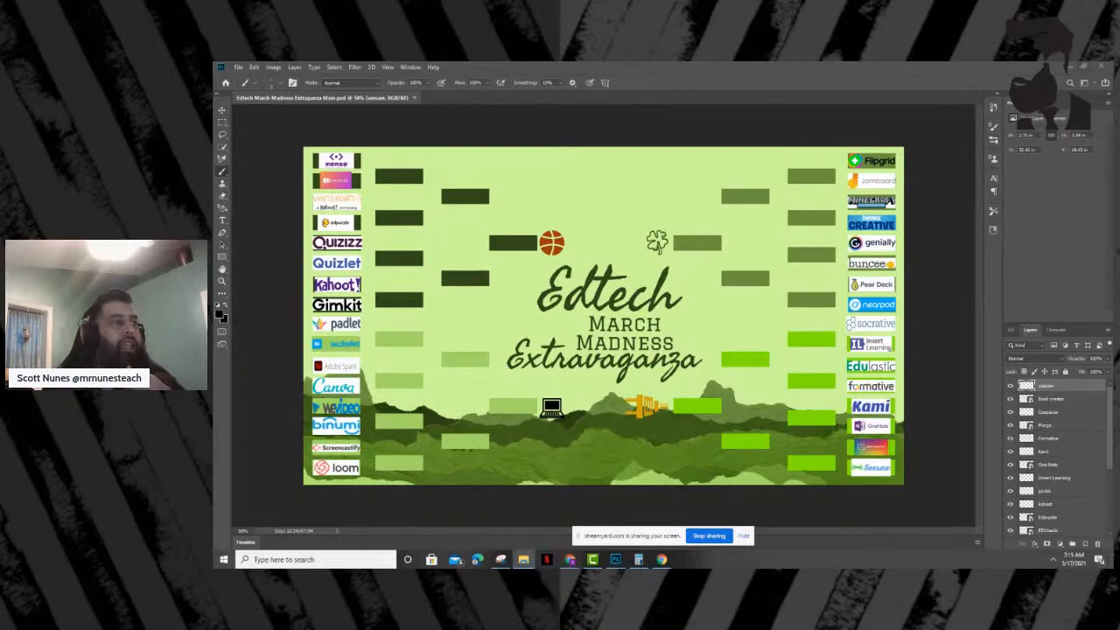
# - Place the Flipgrid logo from the Company Logos folder into the bracket, scaled down to fit the winner slot beside Flipgrid and Jamboard
pyautogui.click(523, 559)
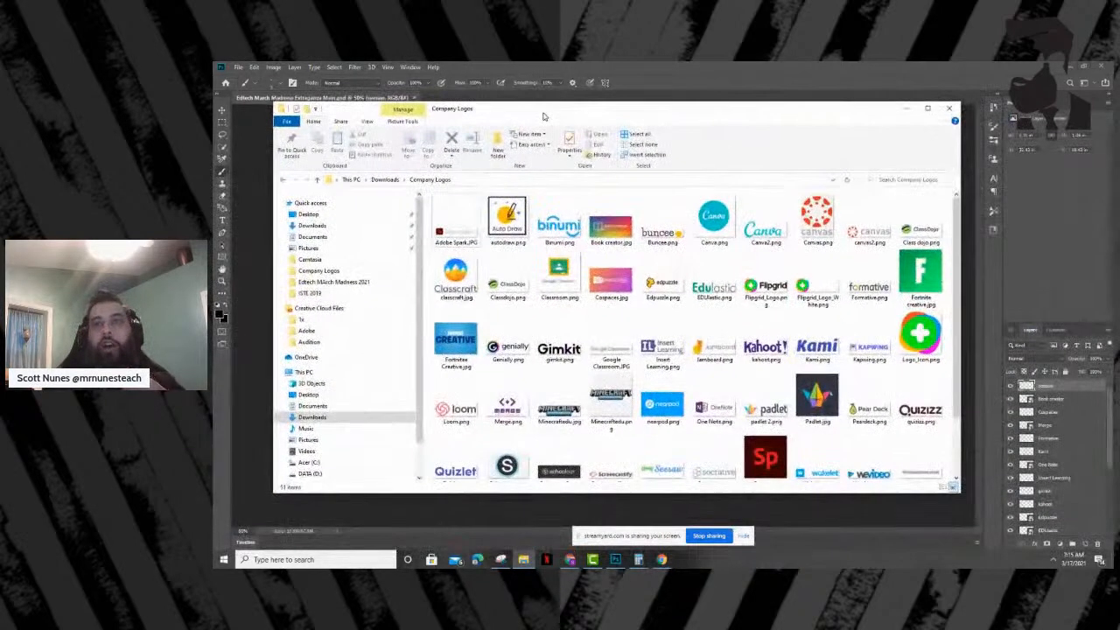
pyautogui.moveTo(545, 113); pyautogui.dragTo(213, 199)
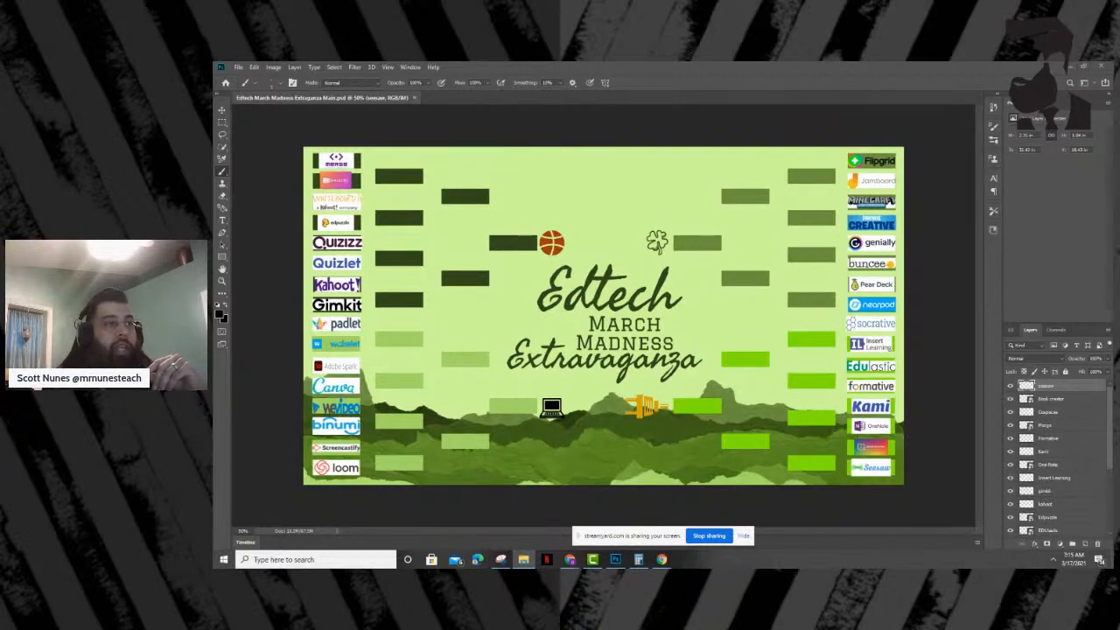
pyautogui.moveTo(660, 167); pyautogui.dragTo(658, 203)
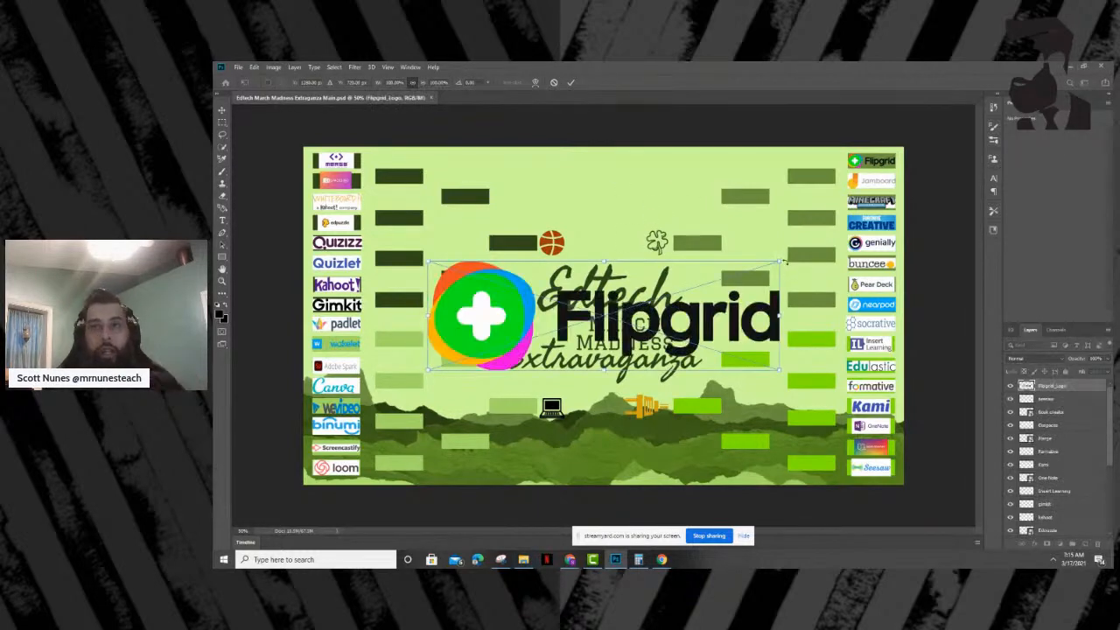
pyautogui.moveTo(777, 260); pyautogui.dragTo(778, 186)
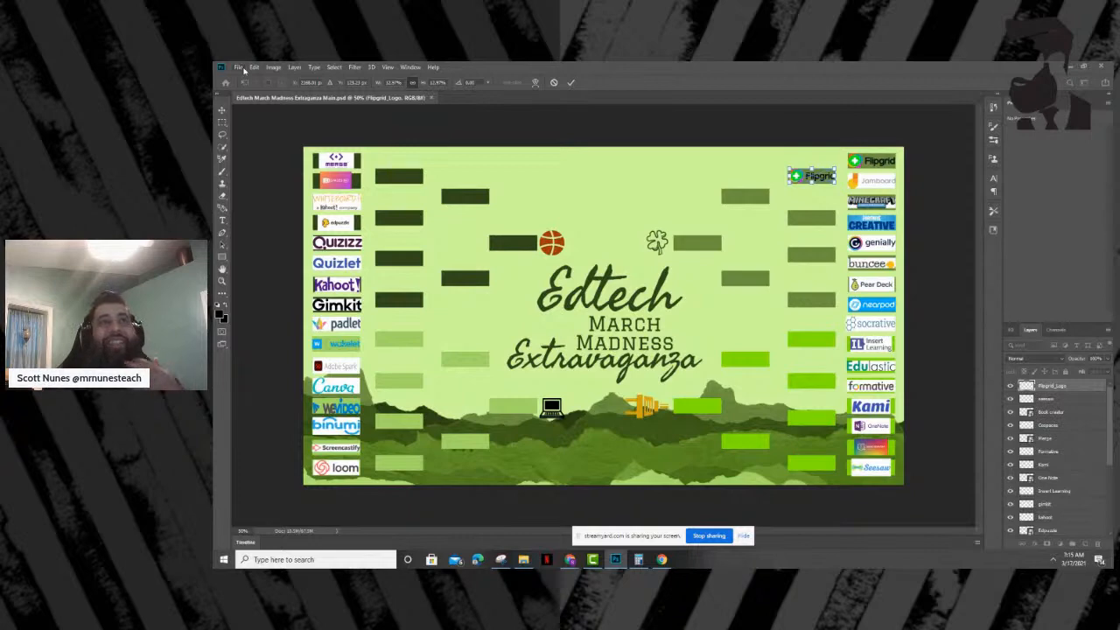
# - Confirm the logo placement and save the bracket in Downloads as "Edtech March Madness Extraganza Main2.psd" in Photoshop format
pyautogui.click(241, 69)
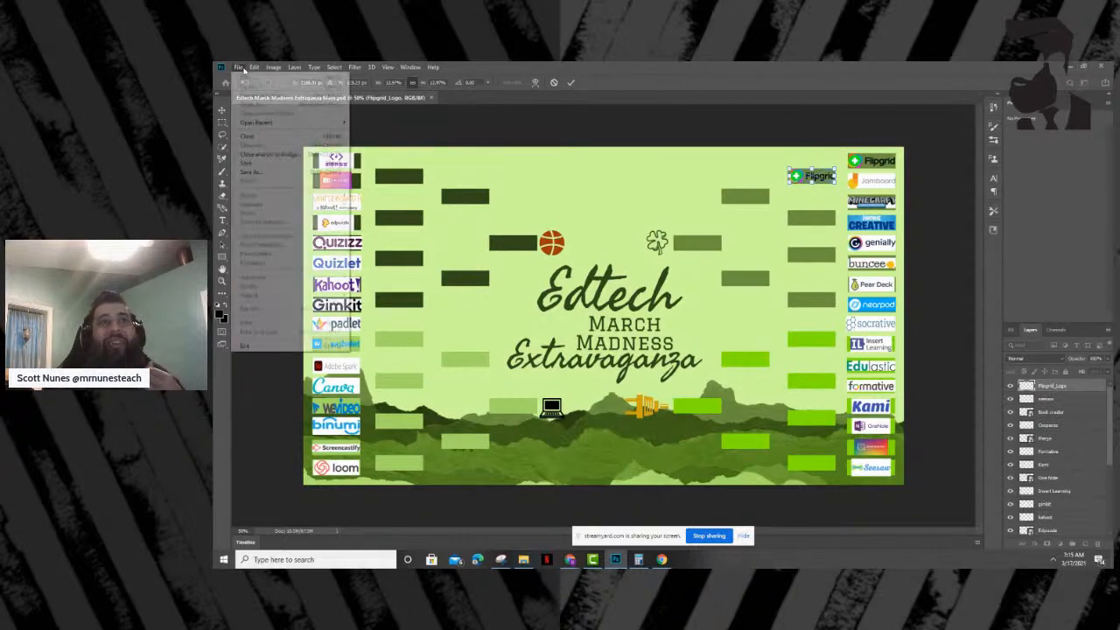
pyautogui.click(264, 173)
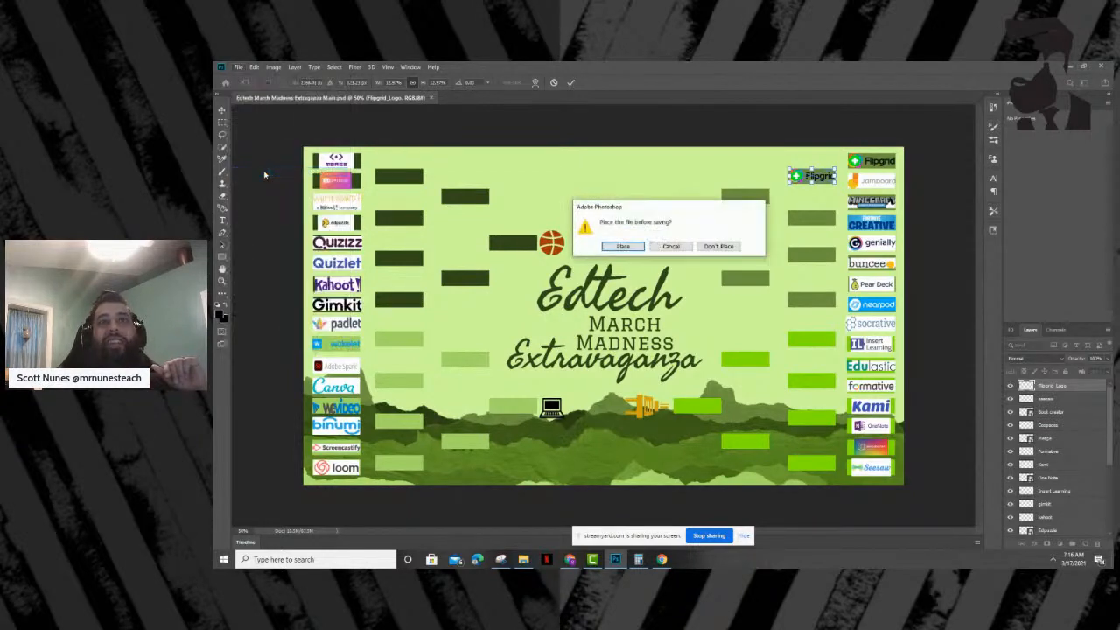
pyautogui.click(630, 248)
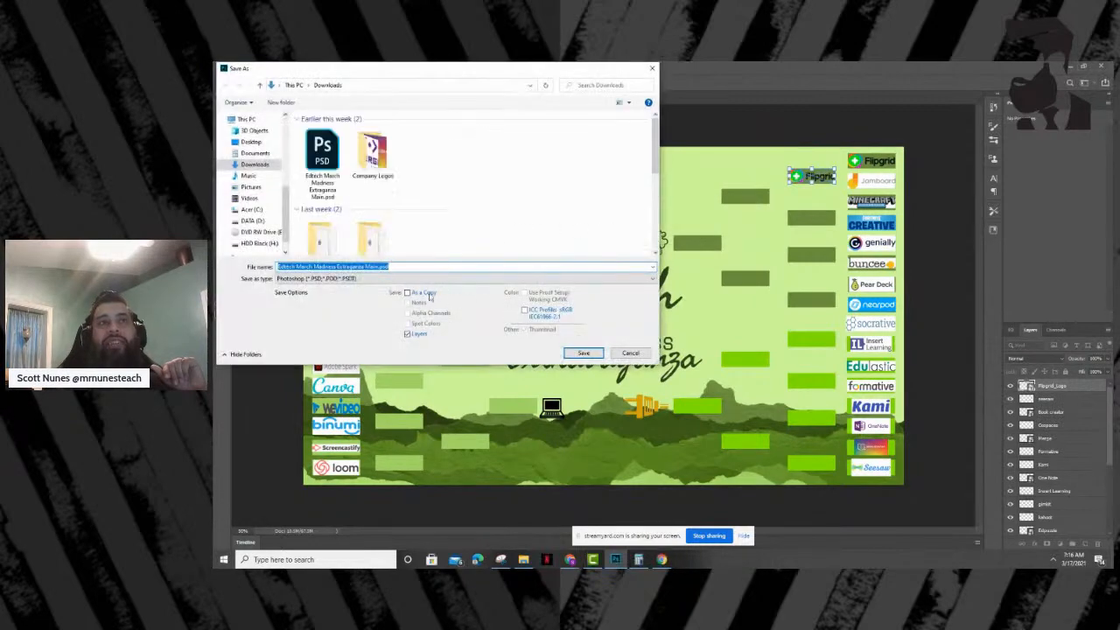
pyautogui.click(377, 266)
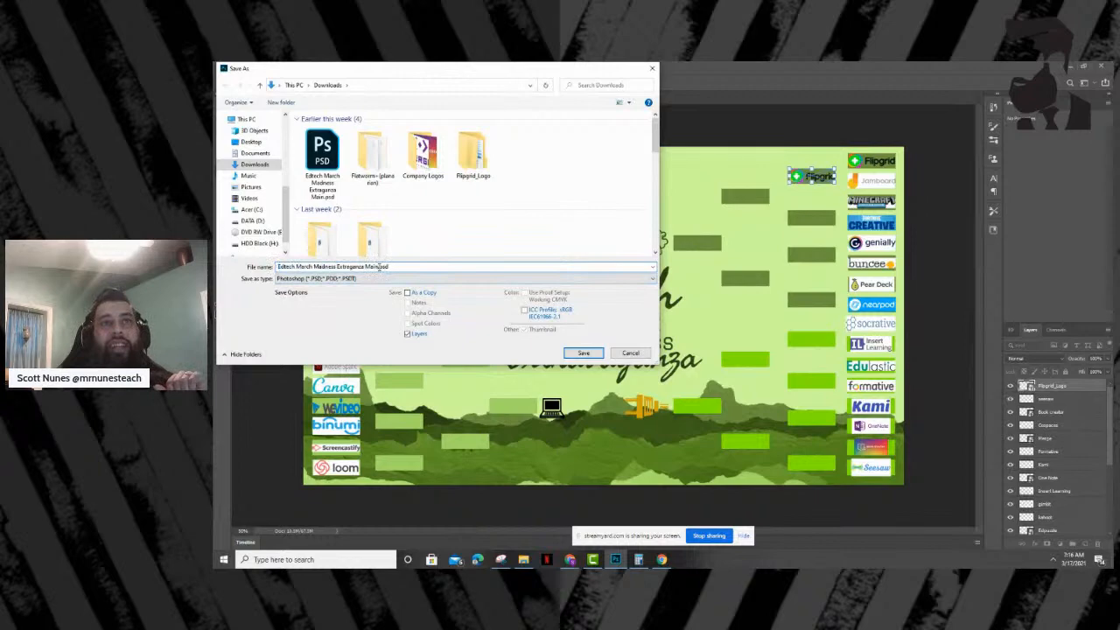
pyautogui.write('2')
pyautogui.click(581, 353)
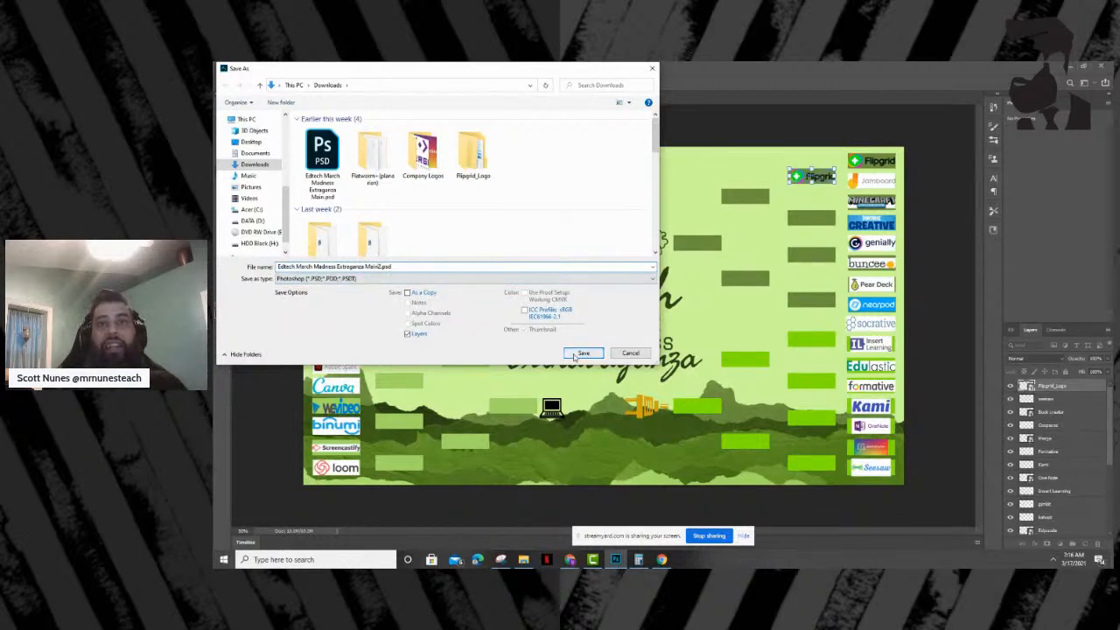
pyautogui.click(763, 204)
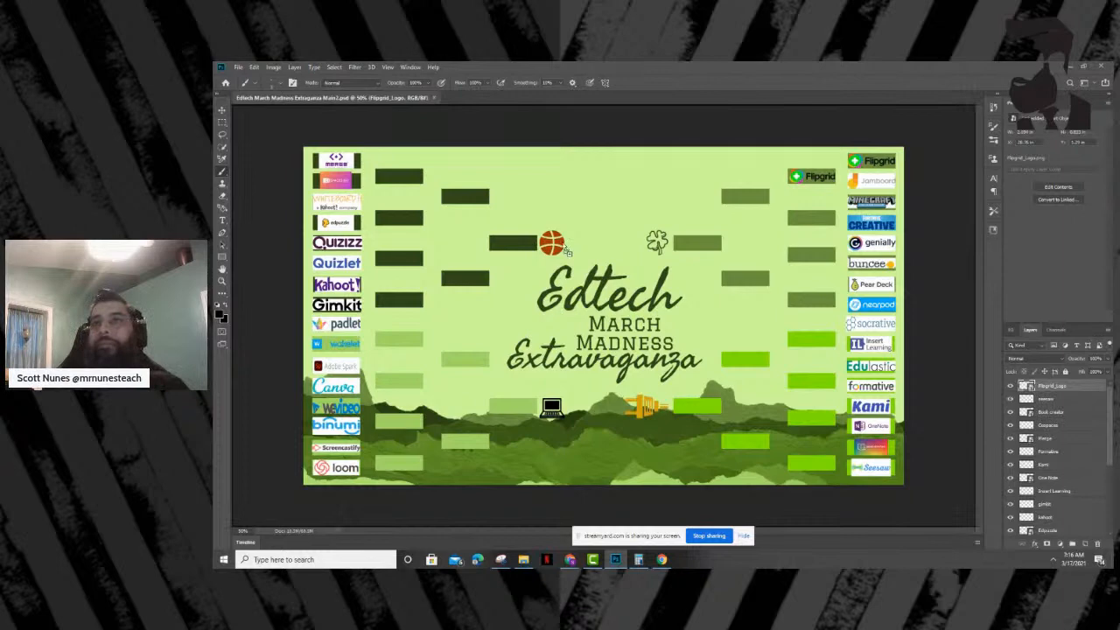
# - Place the Minecraft Education Edition logo, scaled down, in the winner slot beside Minecraft and Fortnite Creative
pyautogui.moveTo(808, 222); pyautogui.dragTo(808, 221)
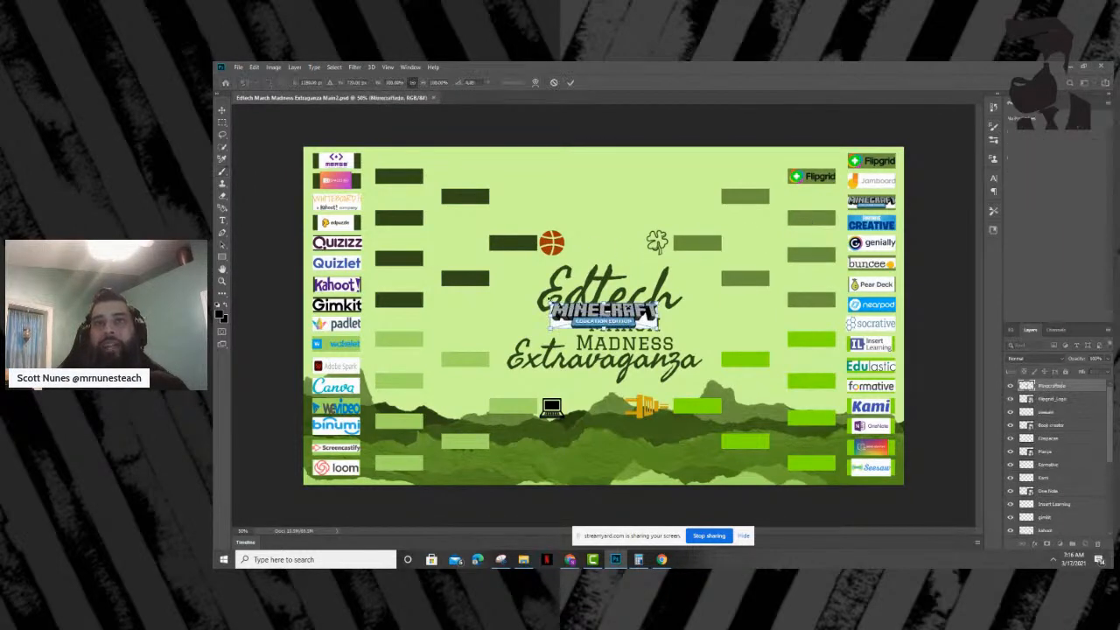
pyautogui.moveTo(549, 303); pyautogui.dragTo(607, 312)
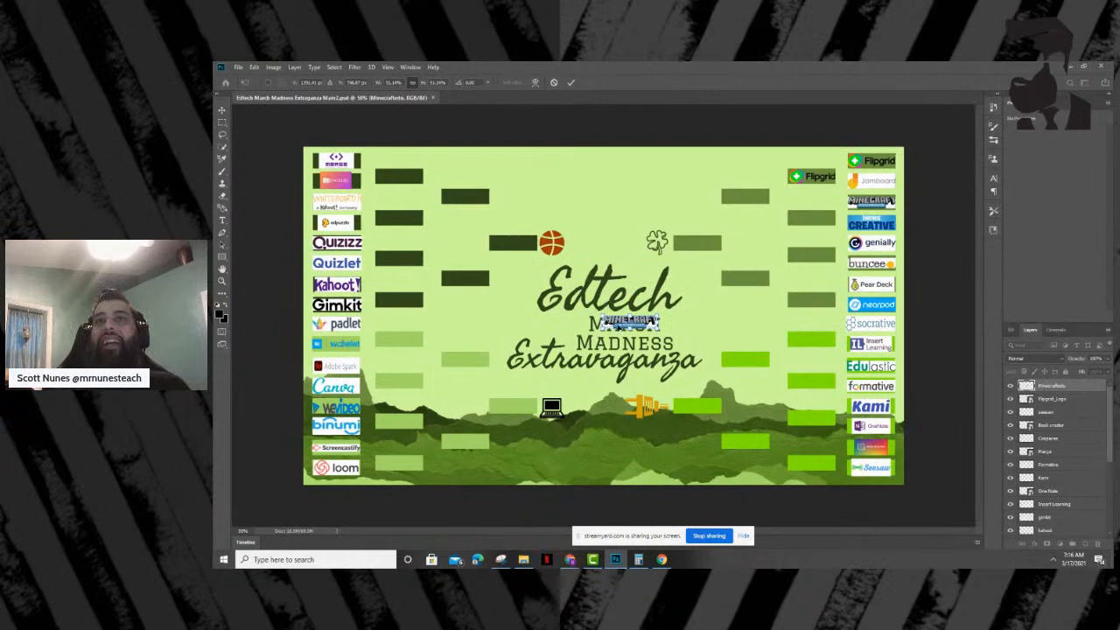
pyautogui.moveTo(626, 326); pyautogui.dragTo(788, 216)
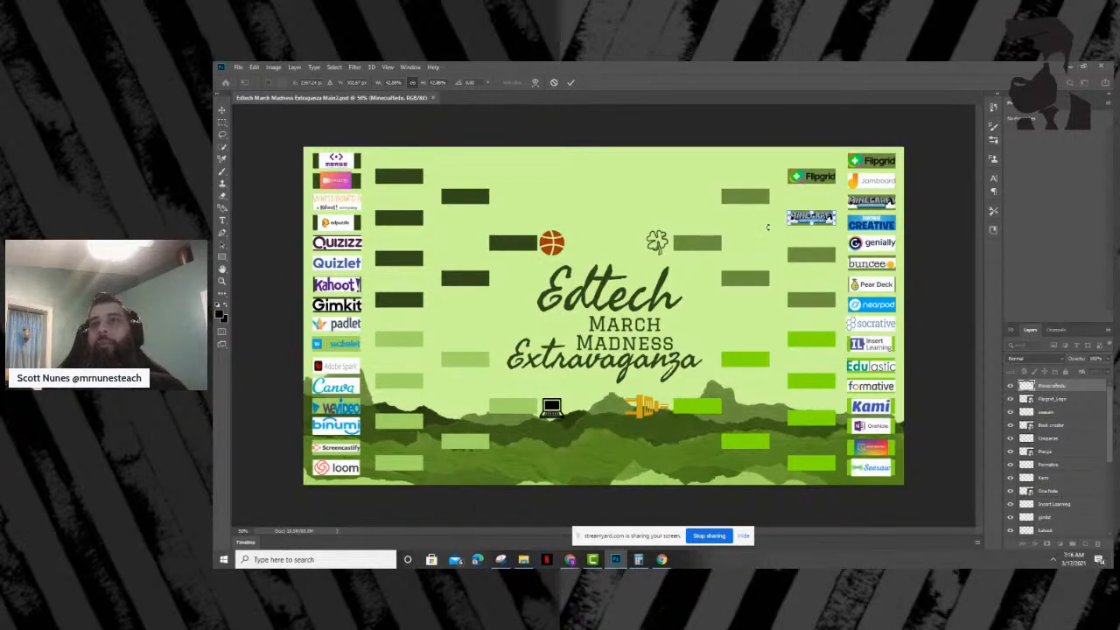
# - Fine-tune the Minecraft logo's size and position to span the full width of its slot, and commit the placement
pyautogui.hotkey('ctrl', '+')
pyautogui.hotkey('ctrl', '+')
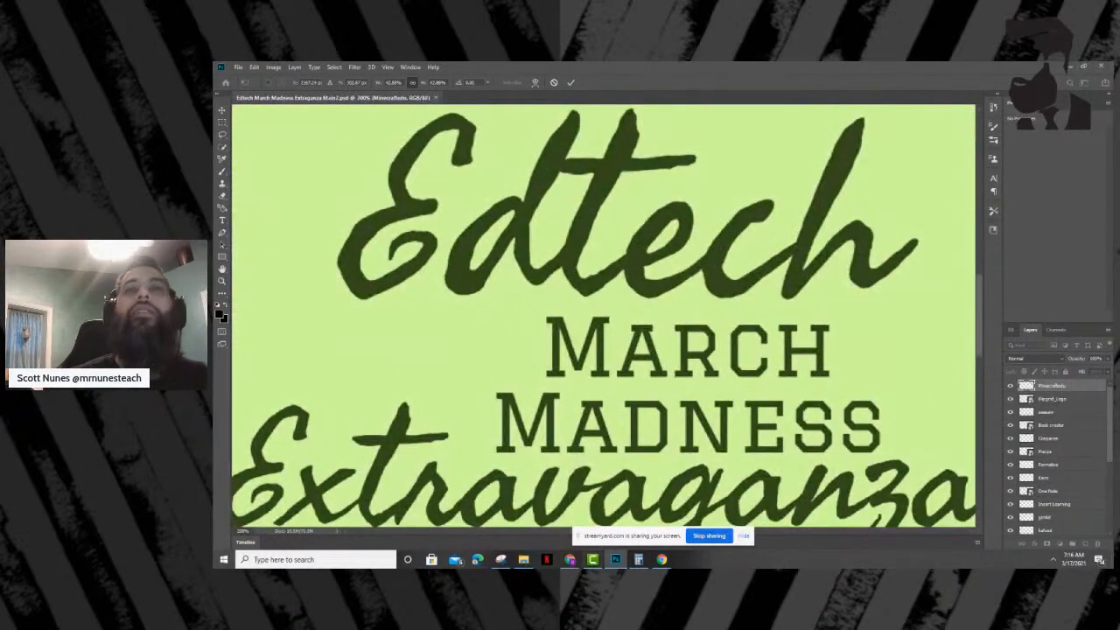
pyautogui.moveTo(645, 540); pyautogui.dragTo(489, 495)
pyautogui.moveTo(684, 531); pyautogui.dragTo(797, 530)
pyautogui.scroll(5, 844, 315)
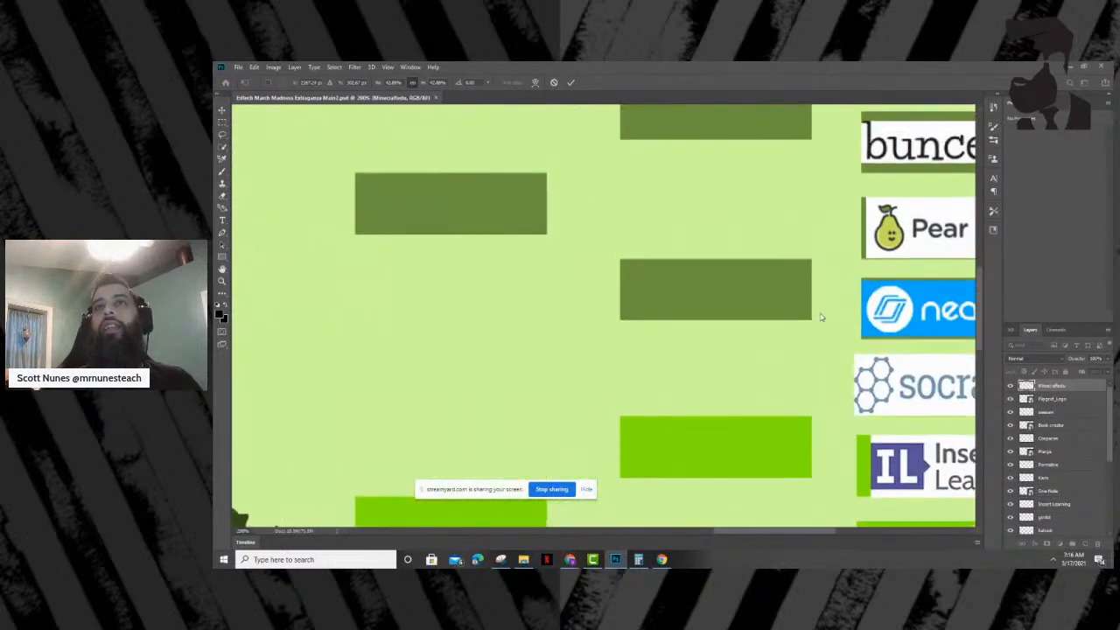
pyautogui.scroll(1, 758, 246)
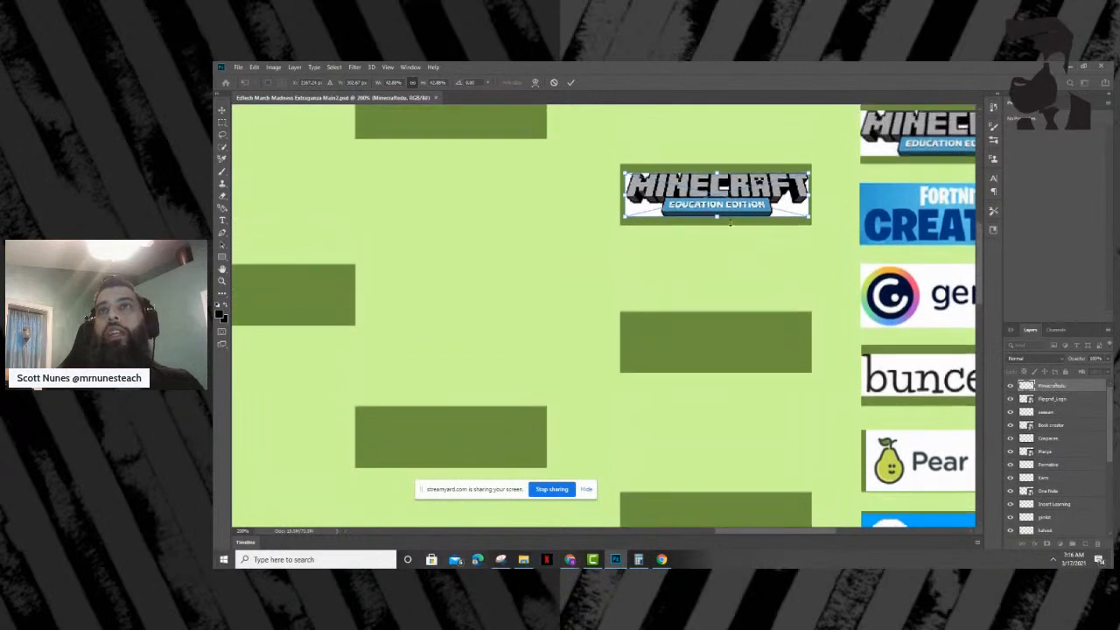
pyautogui.moveTo(668, 203); pyautogui.dragTo(656, 191)
pyautogui.moveTo(804, 215); pyautogui.dragTo(810, 215)
pyautogui.press('Return')
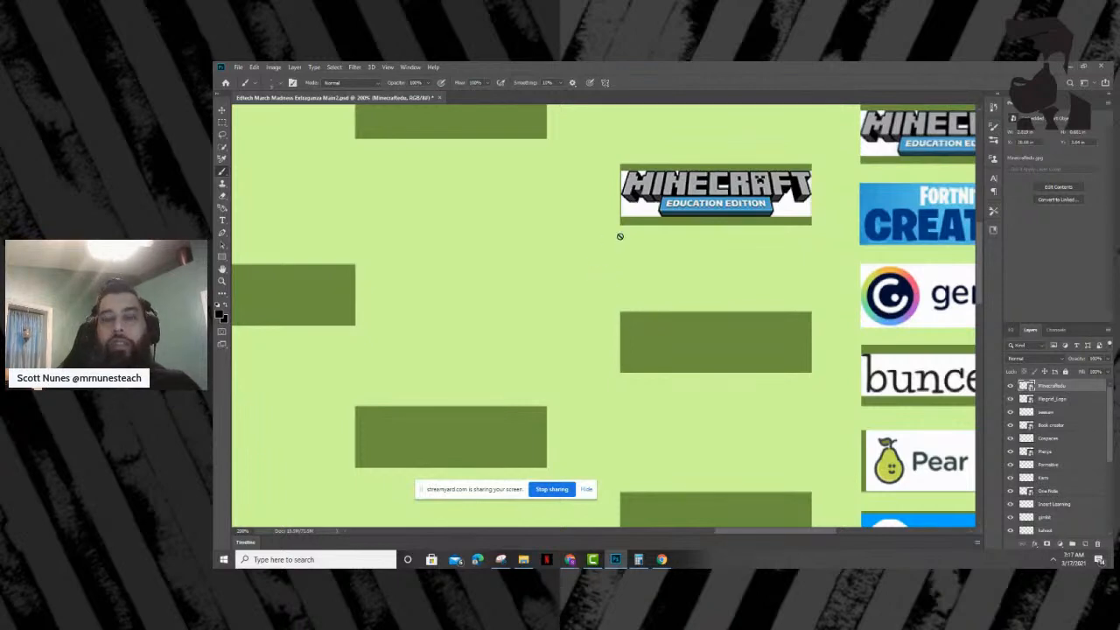
# - Place the Buncee logo from the logos folder, scaled down, in the winner slot beside Genially and Buncee
pyautogui.hotkey('ctrl', '-')
pyautogui.hotkey('ctrl', '-')
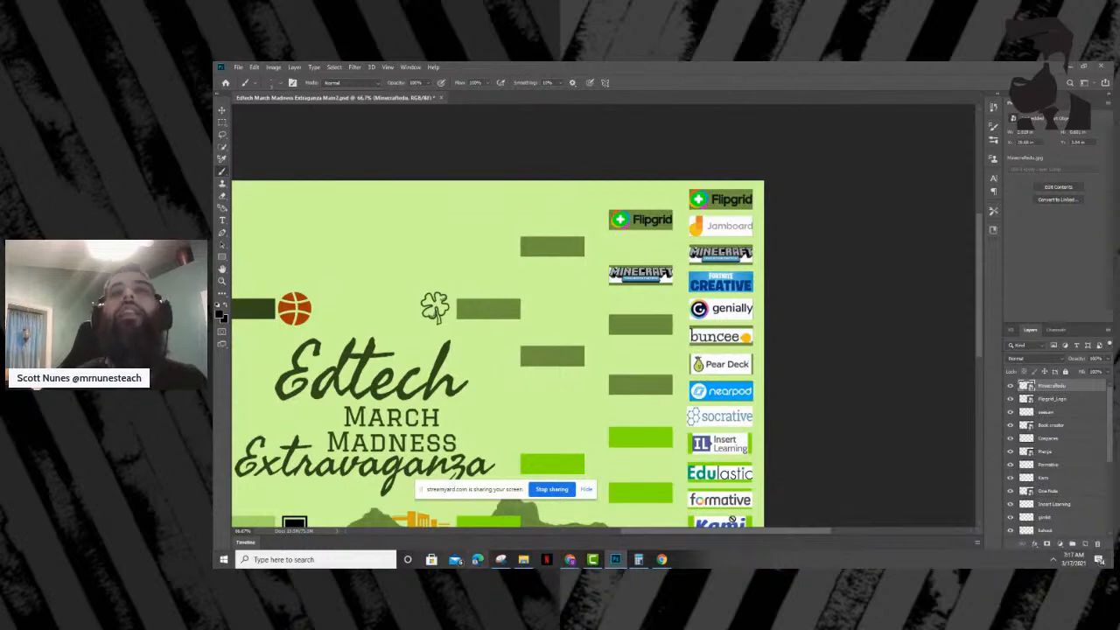
pyautogui.moveTo(713, 536); pyautogui.dragTo(658, 536)
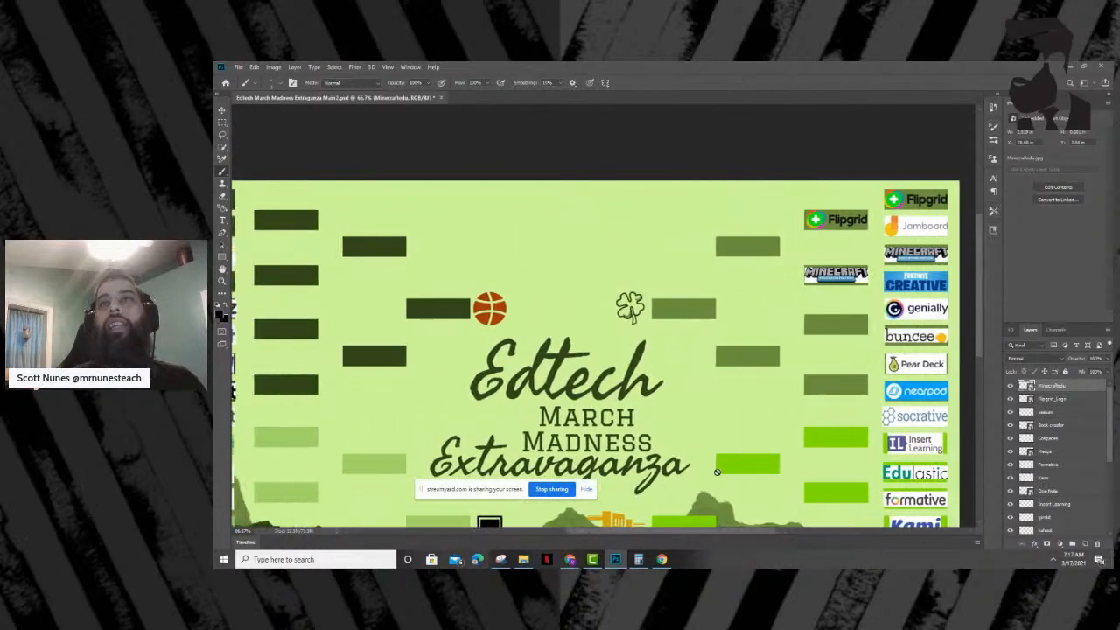
pyautogui.moveTo(978, 327); pyautogui.dragTo(979, 357)
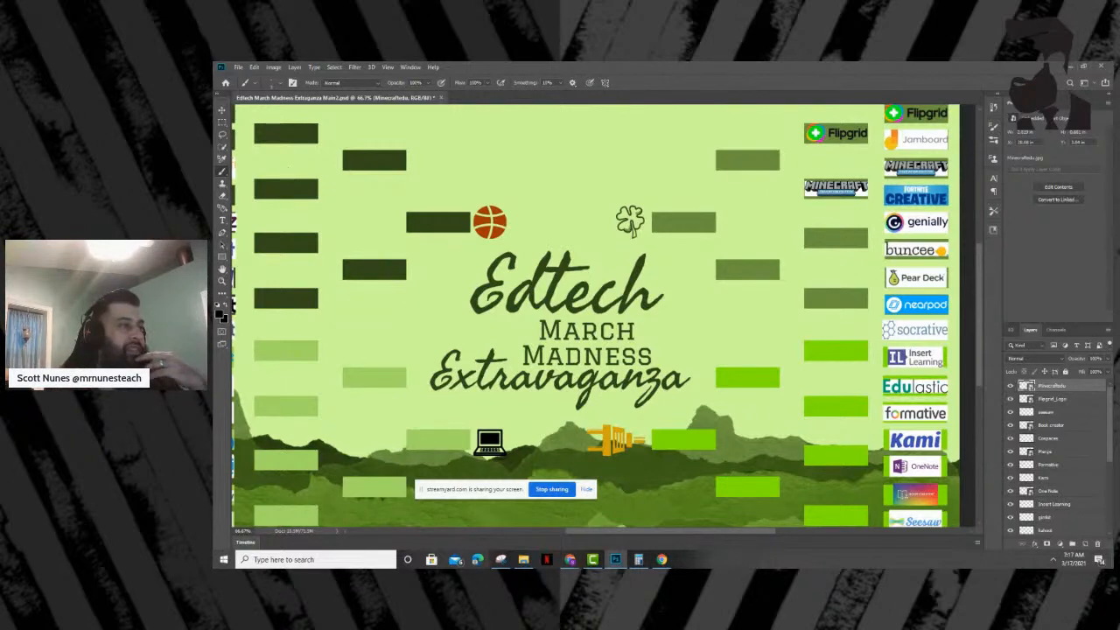
pyautogui.hotkey('alt', 'Tab')
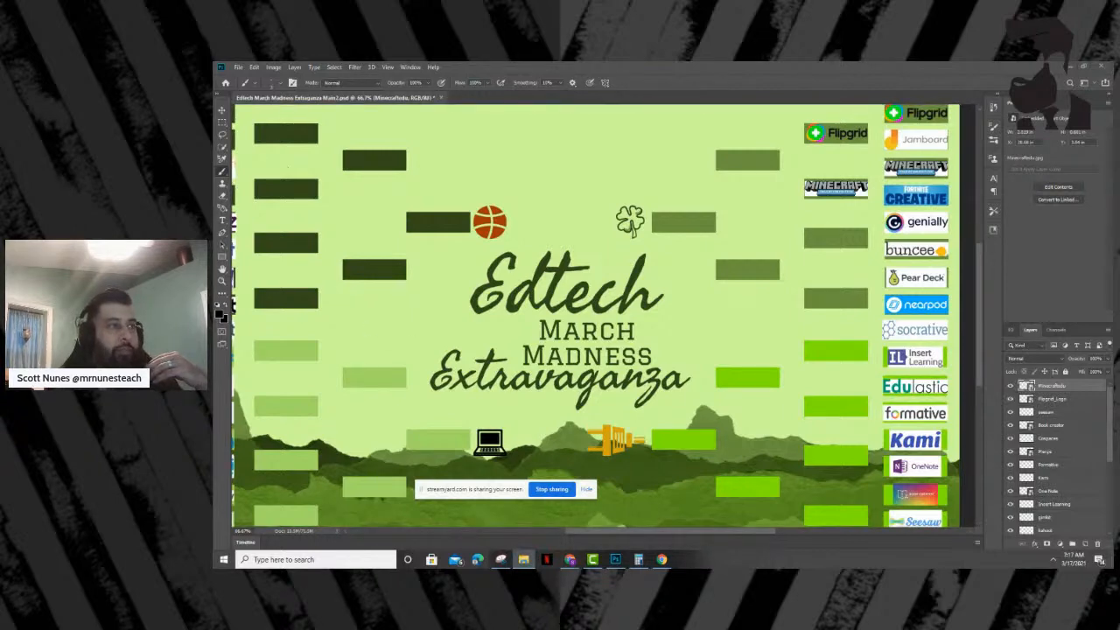
pyautogui.moveTo(575, 328); pyautogui.dragTo(572, 220)
pyautogui.moveTo(524, 302); pyautogui.dragTo(826, 240)
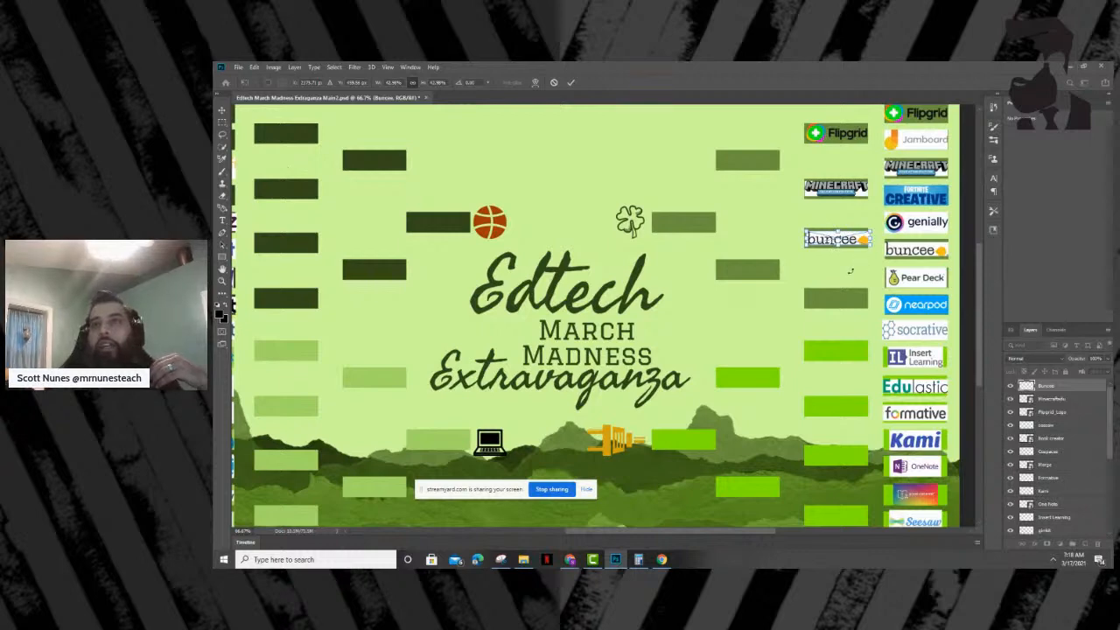
# - Enlarge the Buncee logo slightly to cover the near edge of its slot, and commit the placement
pyautogui.scroll(1, 982, 306)
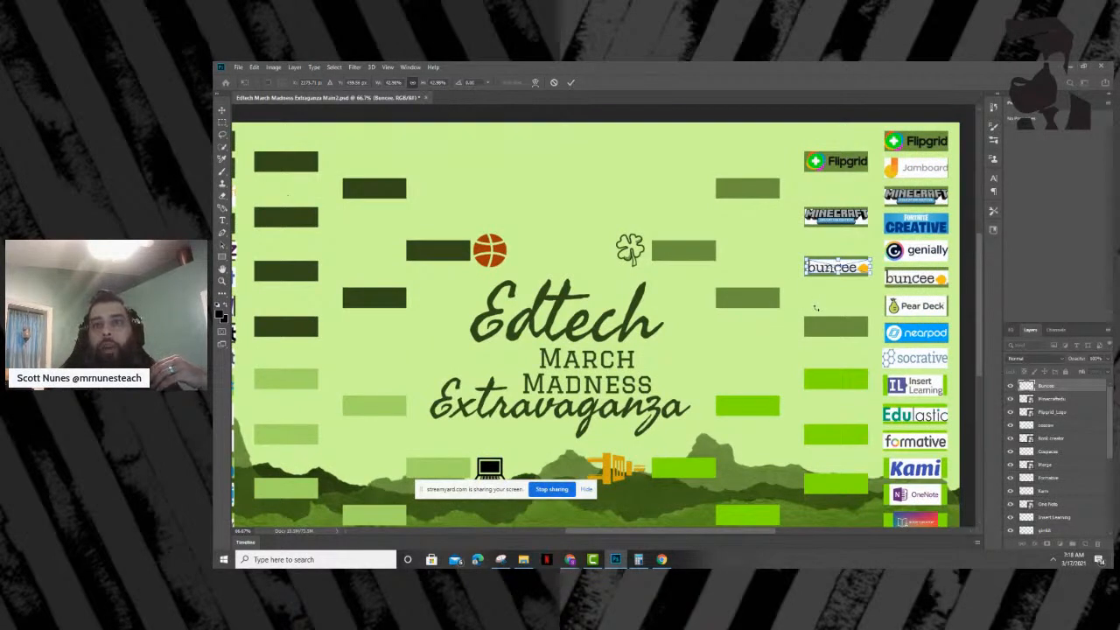
pyautogui.moveTo(804, 257); pyautogui.dragTo(801, 254)
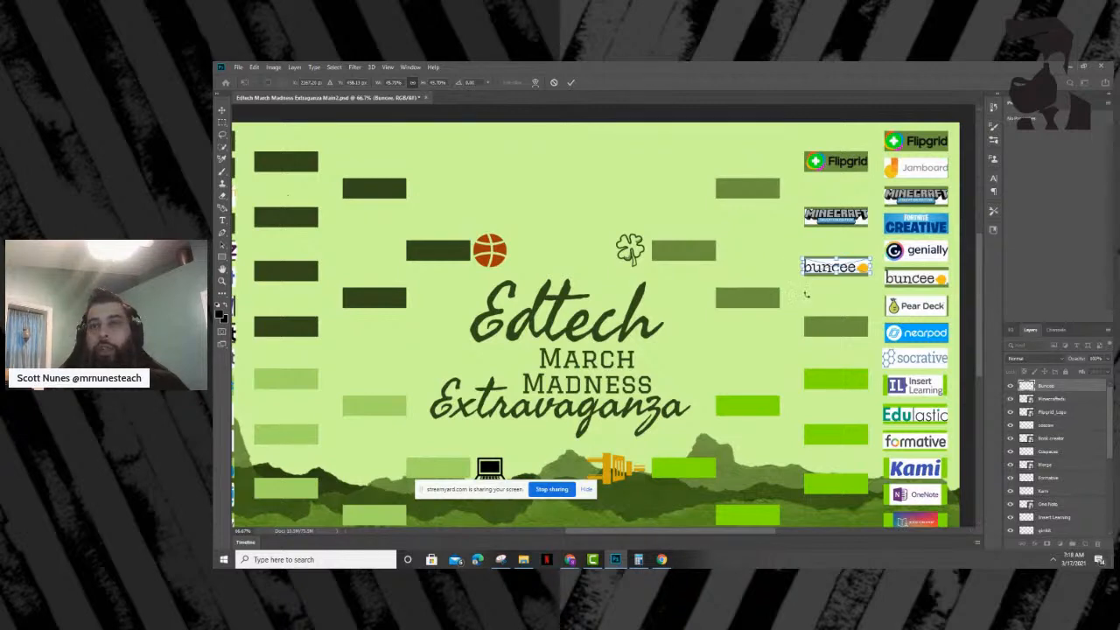
pyautogui.press('Return')
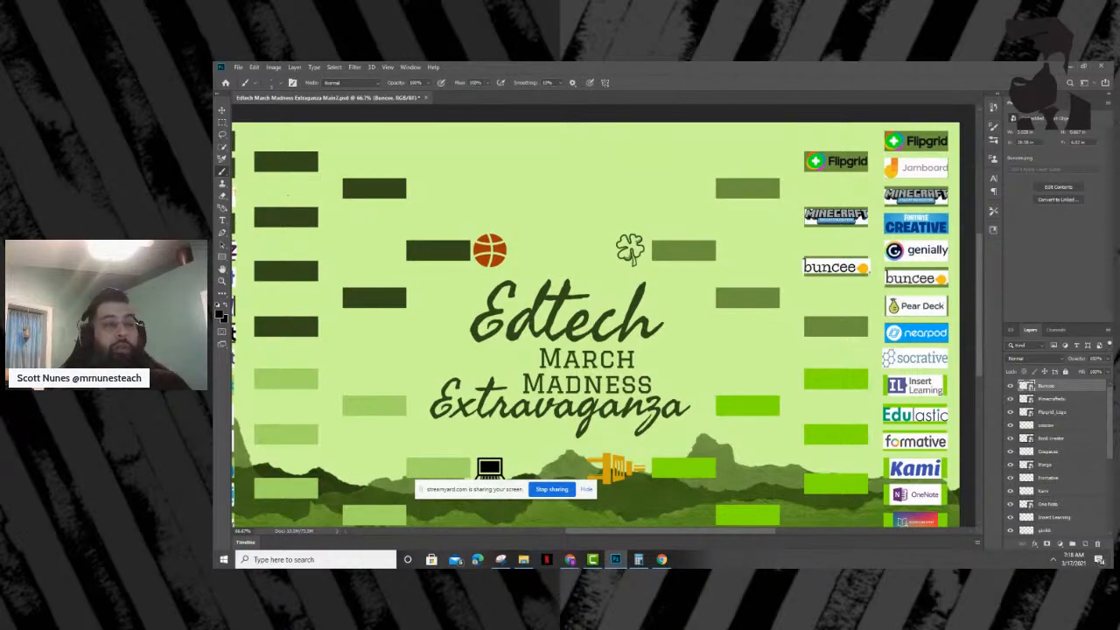
# - Place the Nearpod logo, scaled to about 53%, in the winner slot beside Pear Deck and Nearpod, and commit the placement
pyautogui.moveTo(674, 262); pyautogui.dragTo(819, 333)
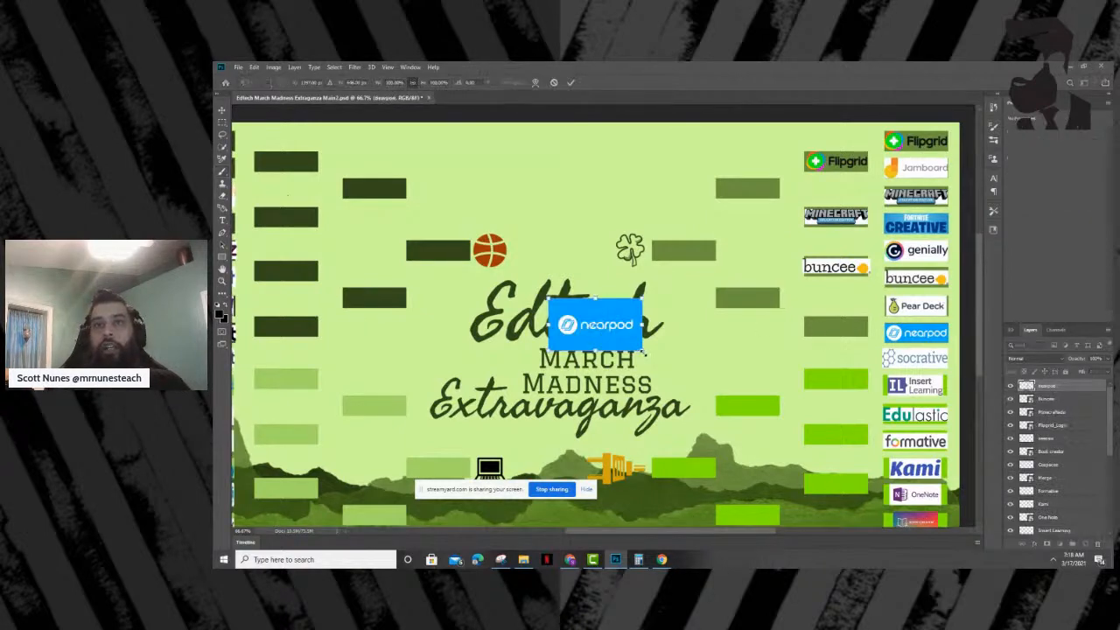
pyautogui.rightClick(621, 336)
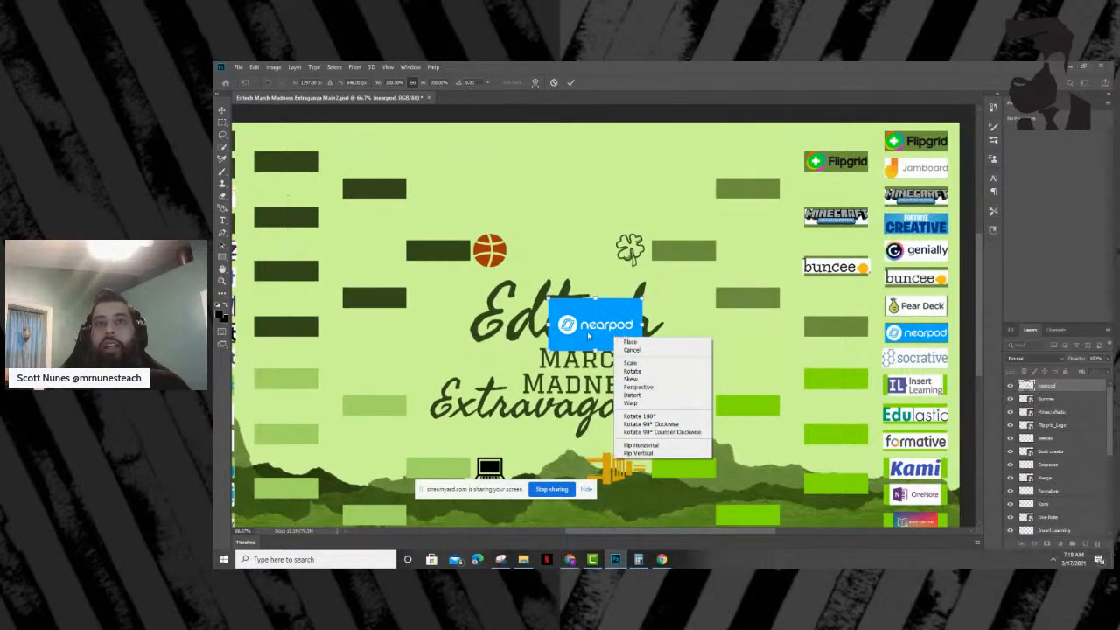
pyautogui.click(588, 335)
pyautogui.rightClick(588, 330)
pyautogui.click(587, 329)
pyautogui.moveTo(585, 326); pyautogui.dragTo(845, 334)
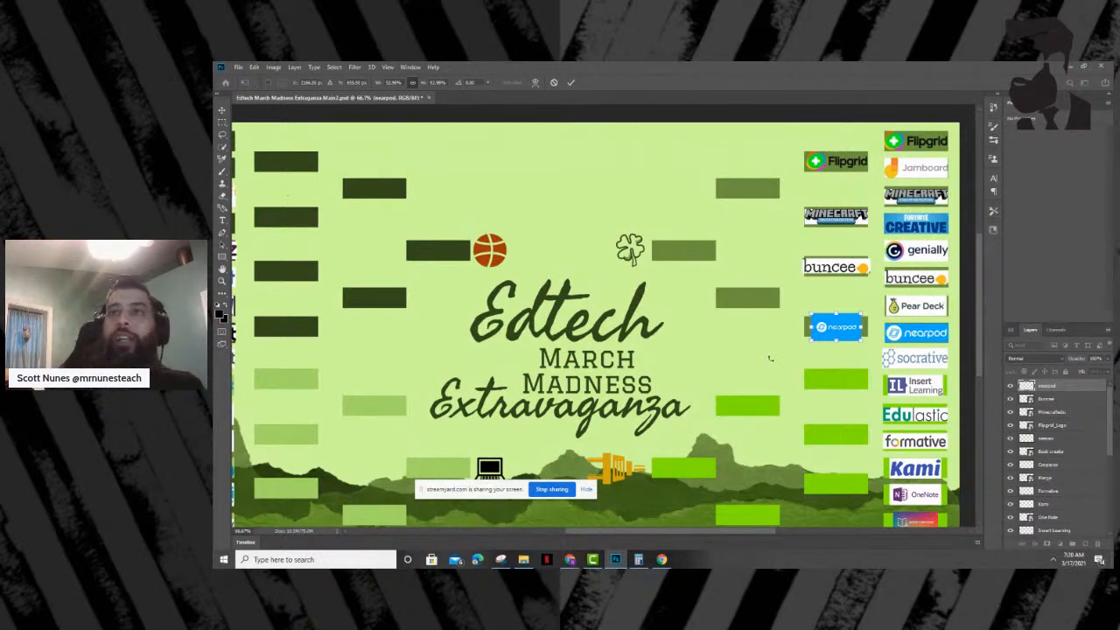
pyautogui.press('Return')
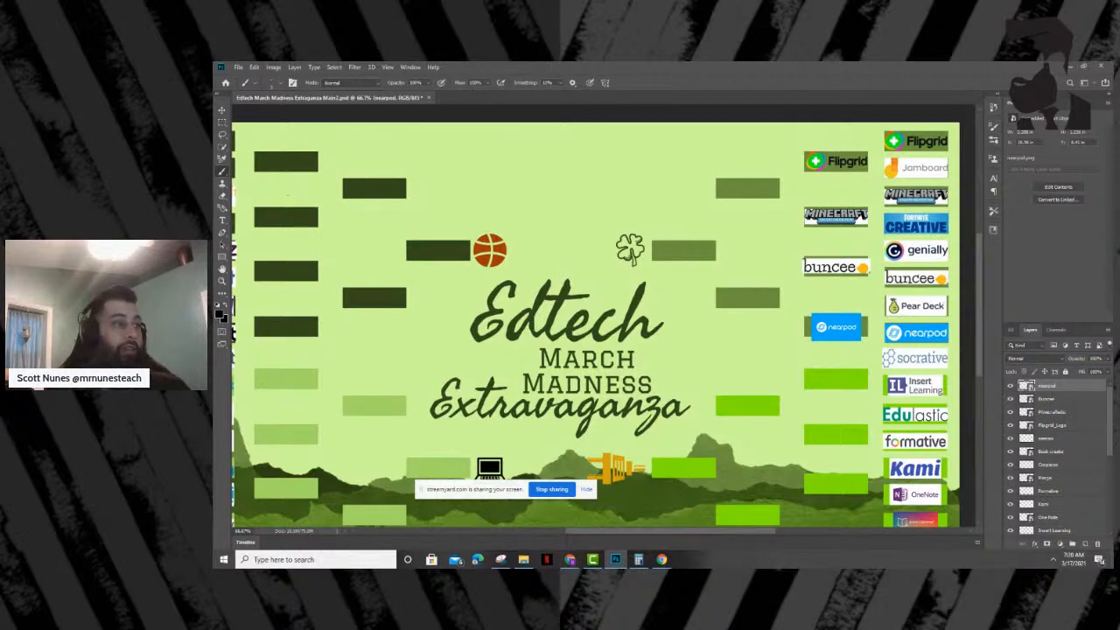
# - Place the Socrative logo, scaled to about 53%, in the winner slot beside Socrative and Insert Learning, and commit the placement
pyautogui.moveTo(216, 385); pyautogui.dragTo(722, 372)
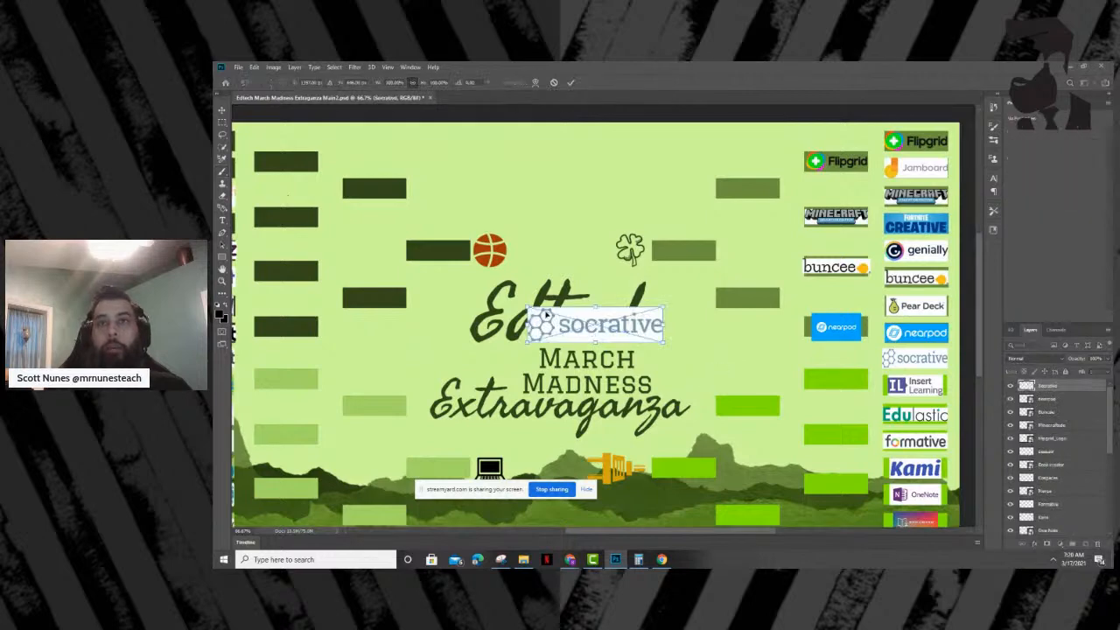
pyautogui.moveTo(528, 307); pyautogui.dragTo(821, 379)
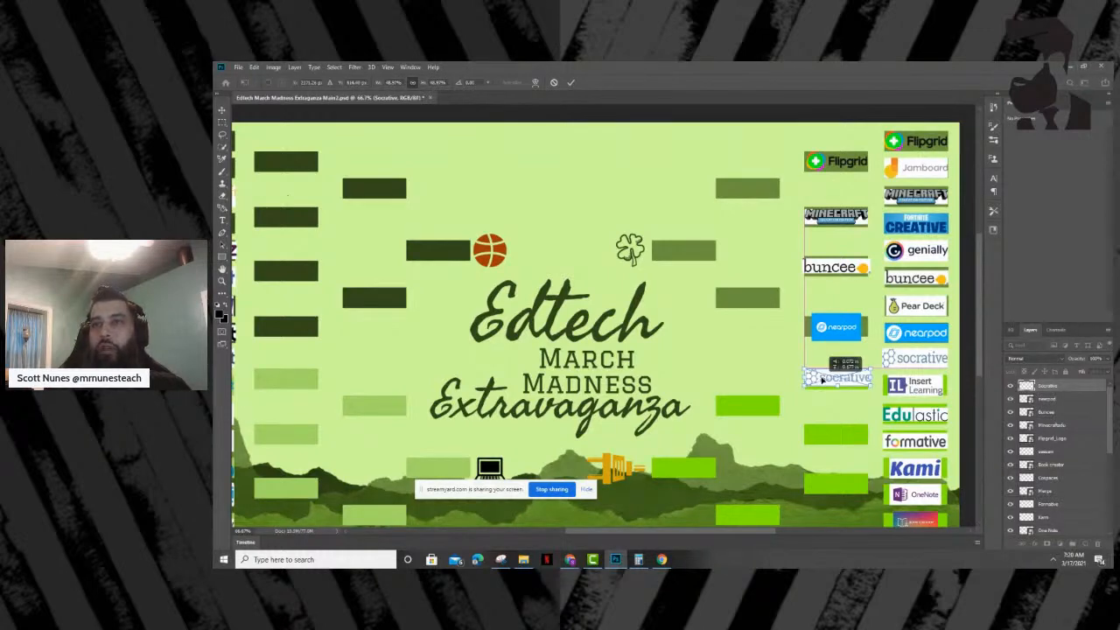
pyautogui.moveTo(822, 379); pyautogui.dragTo(840, 391)
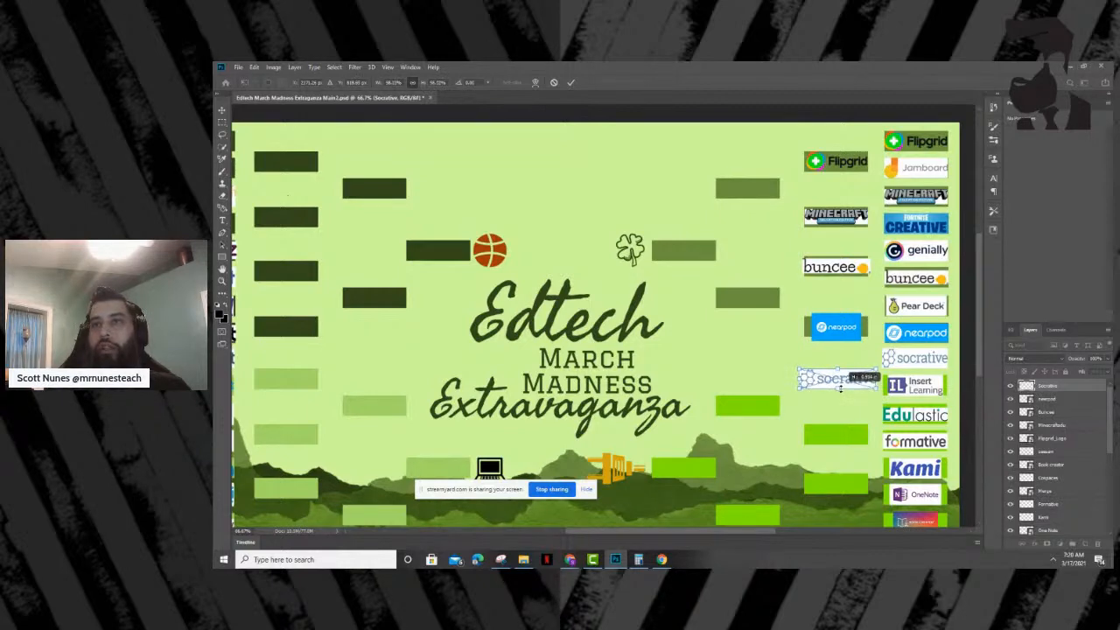
pyautogui.moveTo(839, 388); pyautogui.dragTo(805, 387)
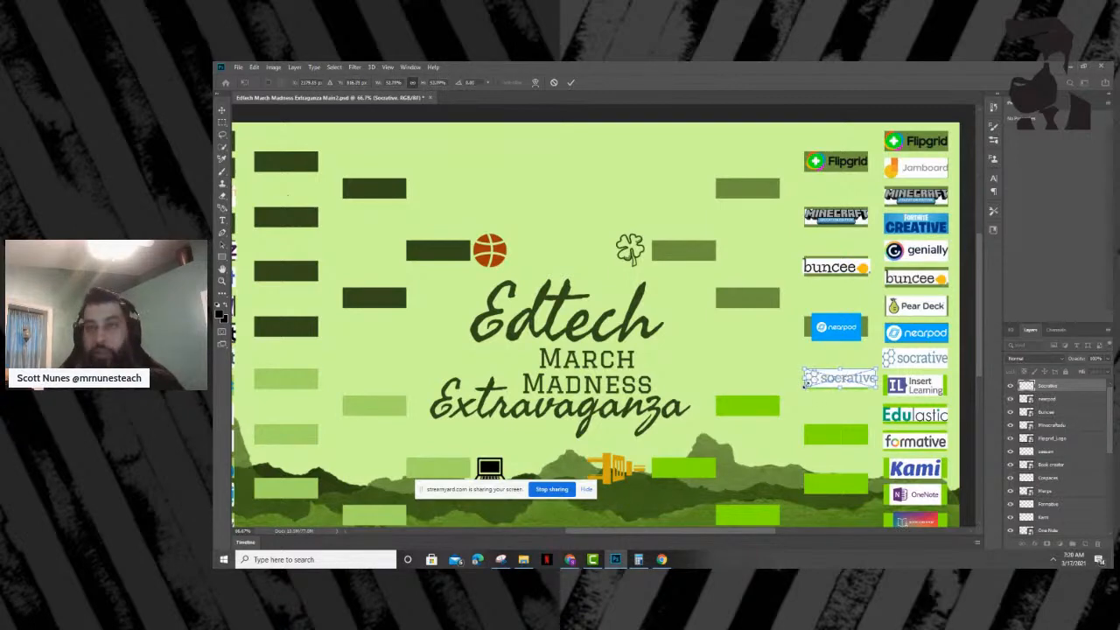
pyautogui.moveTo(866, 384); pyautogui.dragTo(867, 386)
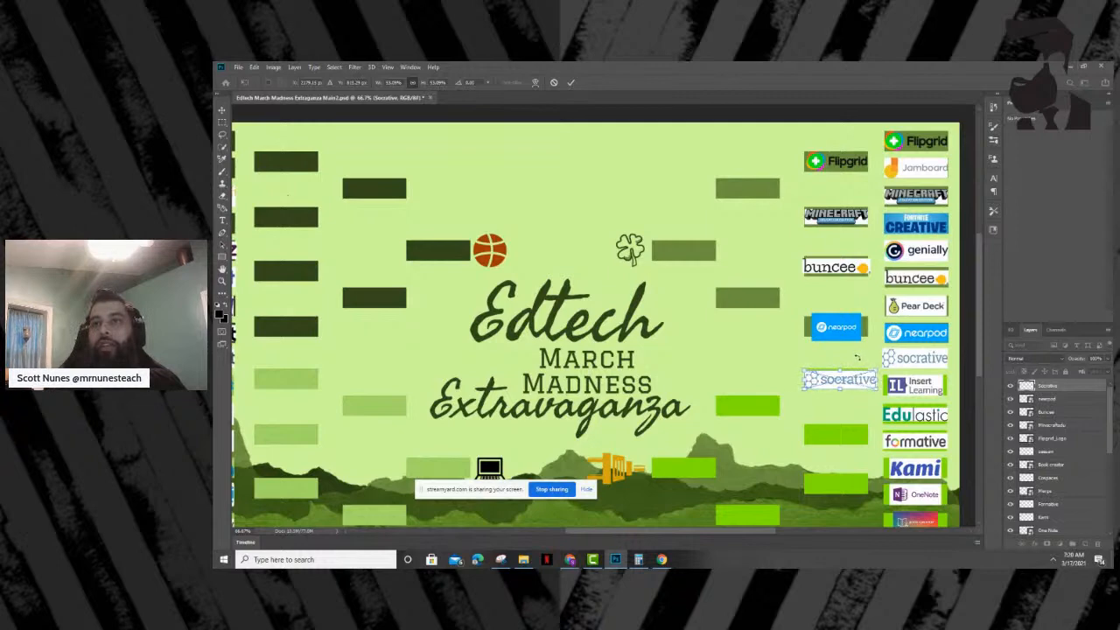
pyautogui.click(742, 374)
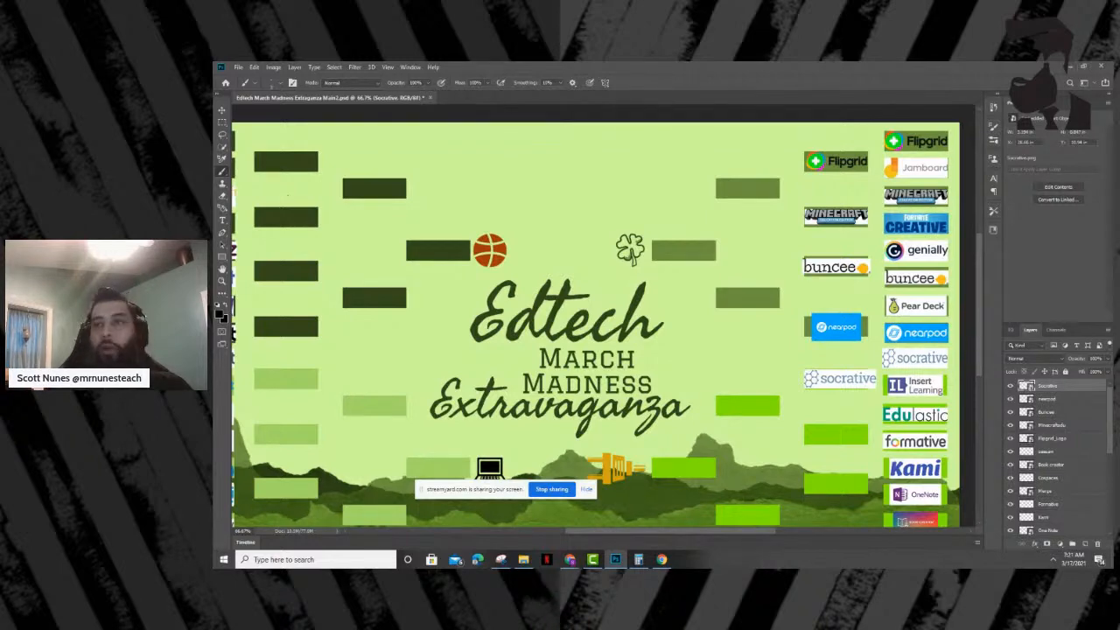
# - Discard a mistaken Edulastic placement and place the Formative logo, scaled to about 47%, in the winner slot beside Edulastic and Formative
pyautogui.moveTo(262, 300); pyautogui.dragTo(666, 376)
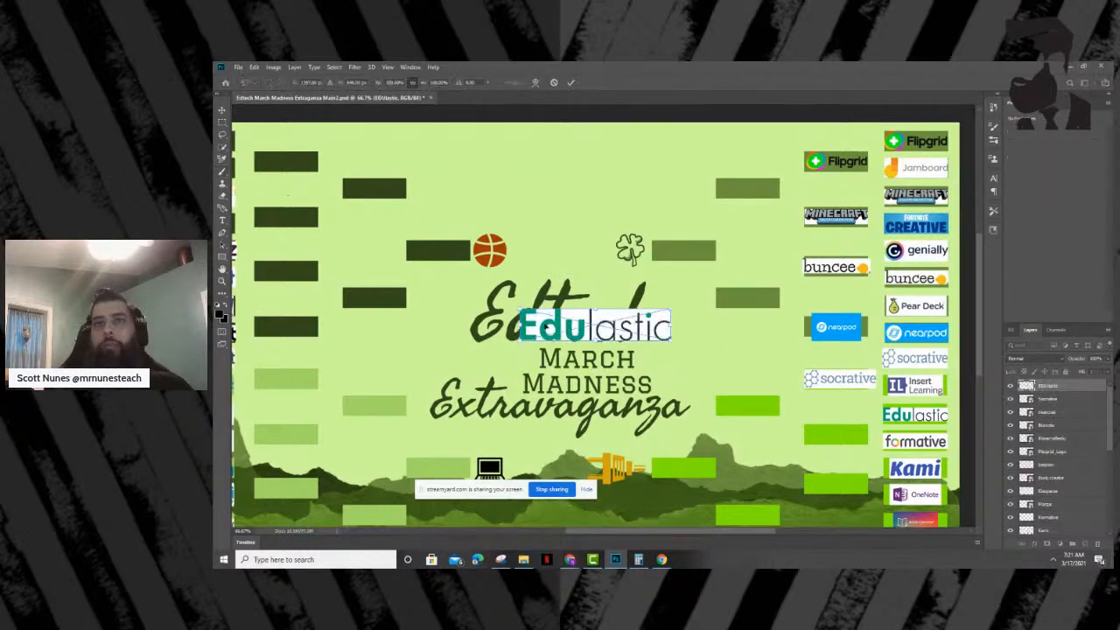
pyautogui.press('Escape')
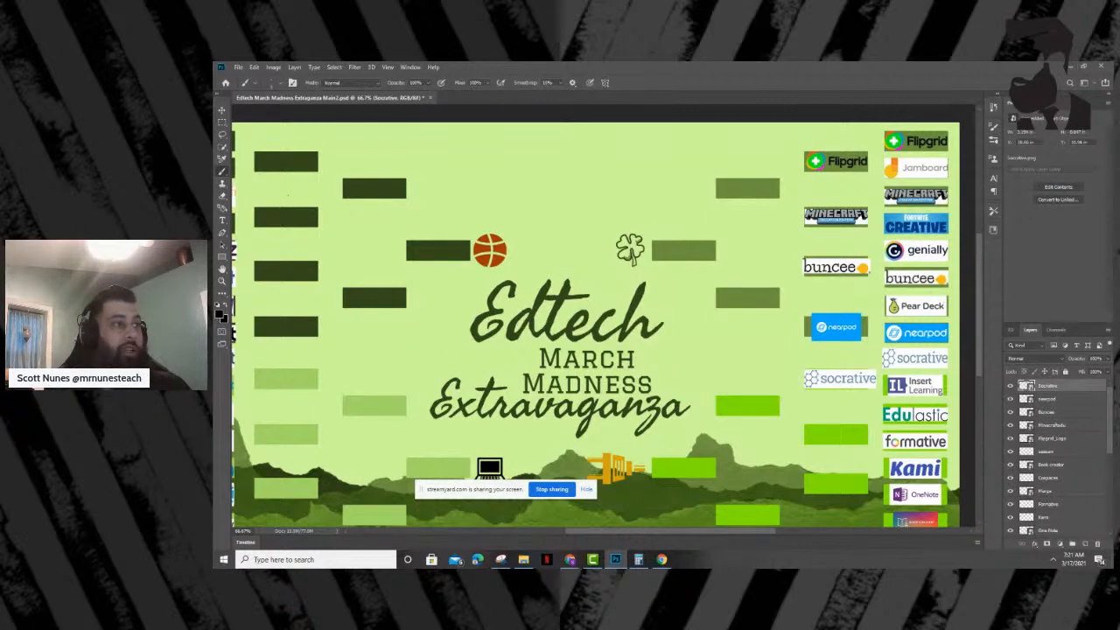
pyautogui.moveTo(287, 316); pyautogui.dragTo(669, 346)
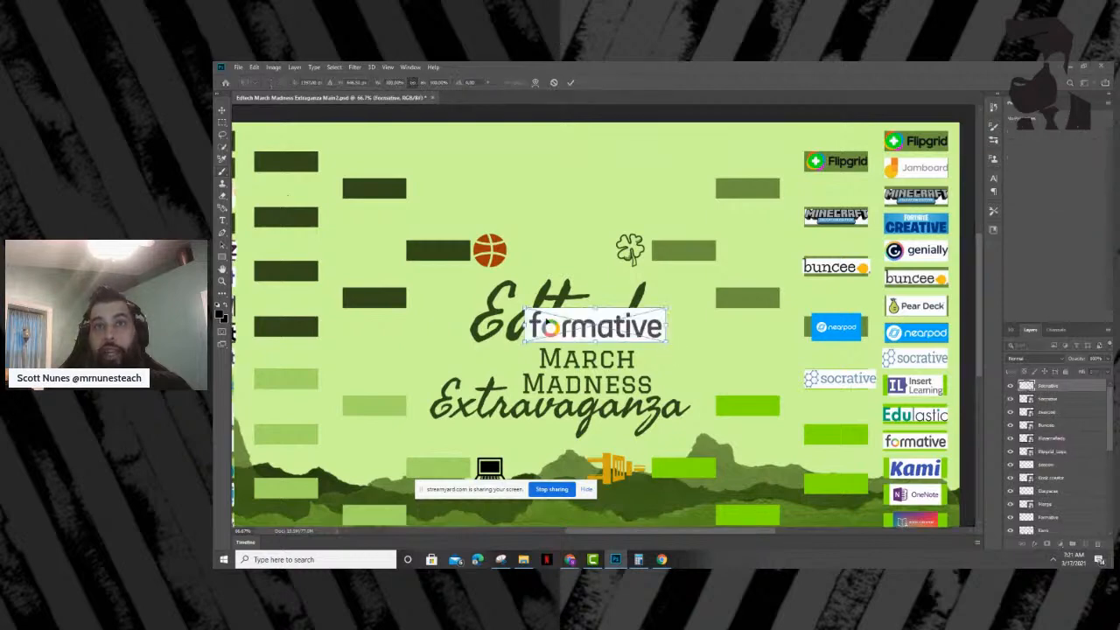
pyautogui.moveTo(523, 308); pyautogui.dragTo(800, 422)
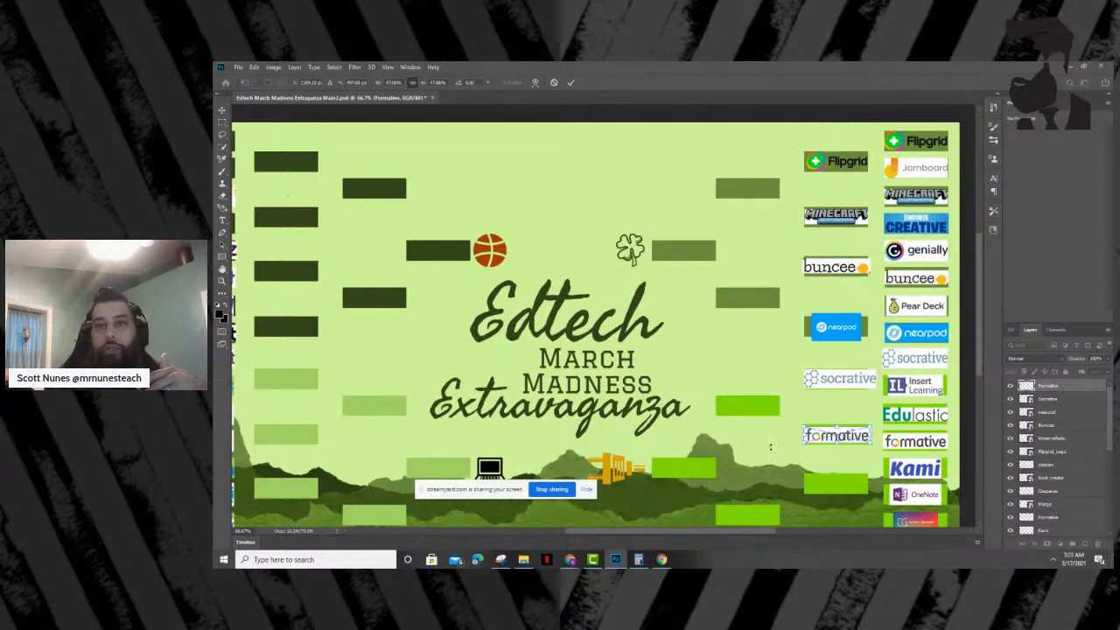
pyautogui.press('Return')
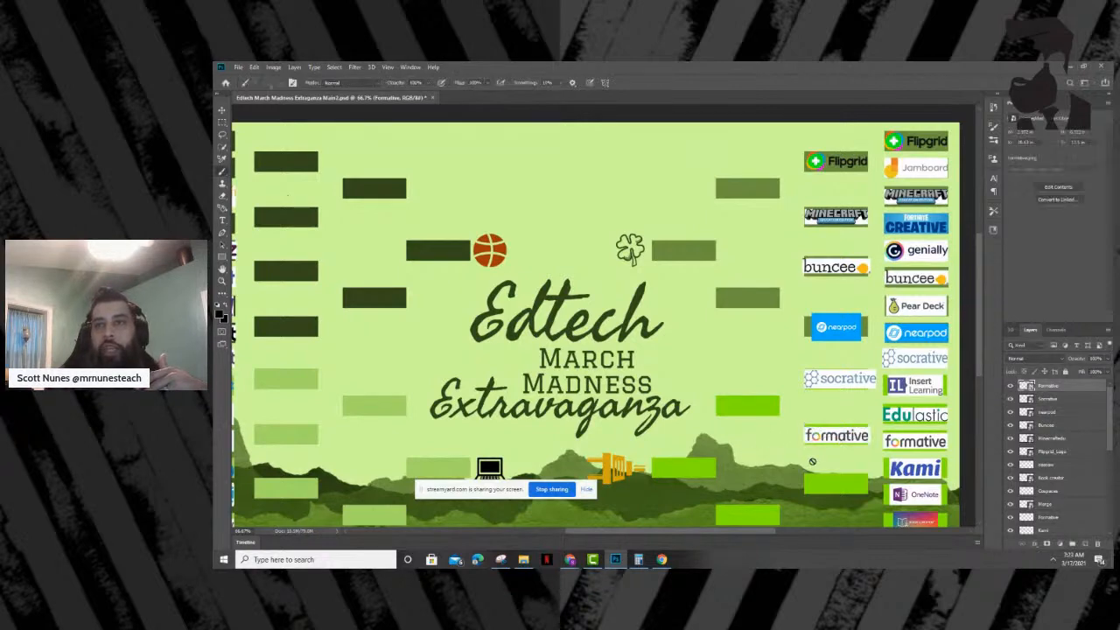
# - Place the Kami logo, scaled down, in the winner slot beside Kami and OneNote, and commit the placement
pyautogui.scroll(-4, 978, 349)
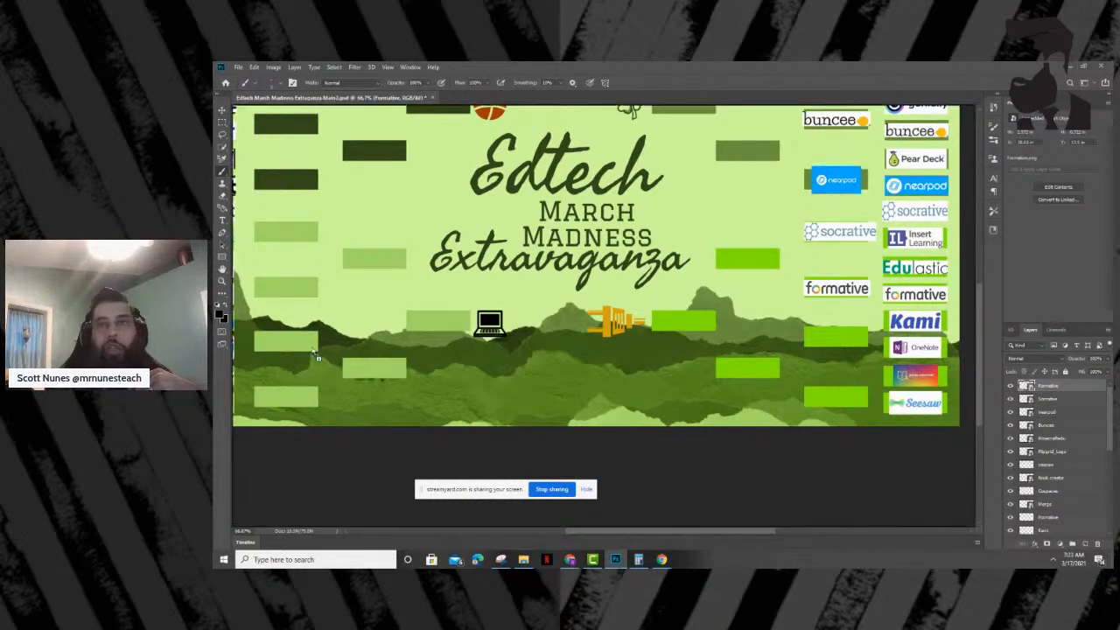
pyautogui.hotkey('ctrl', 'v')
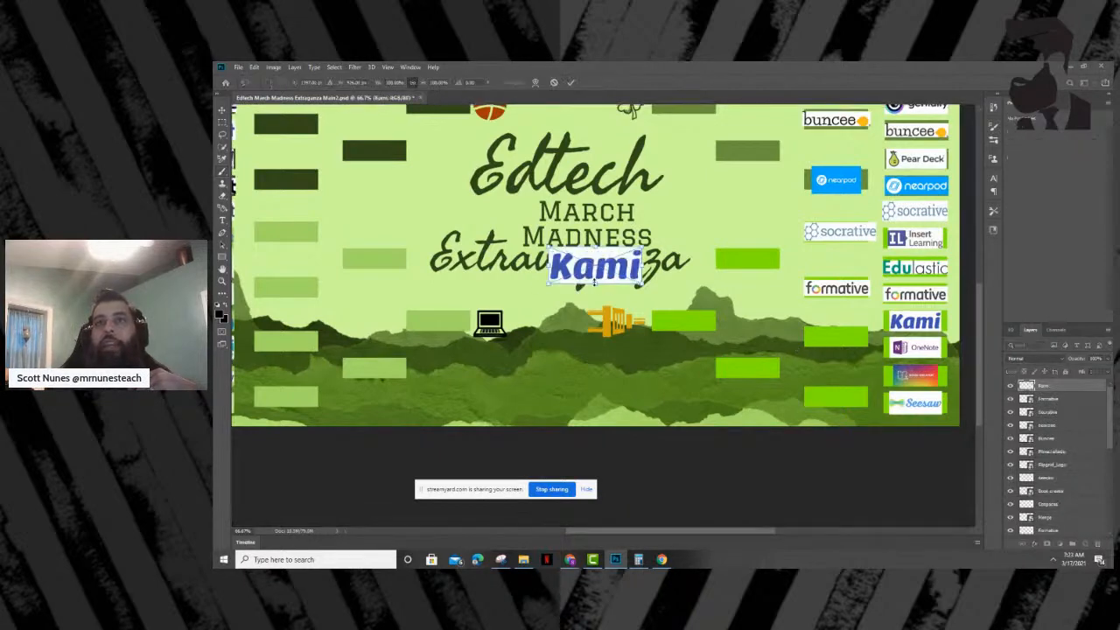
pyautogui.moveTo(548, 247); pyautogui.dragTo(838, 342)
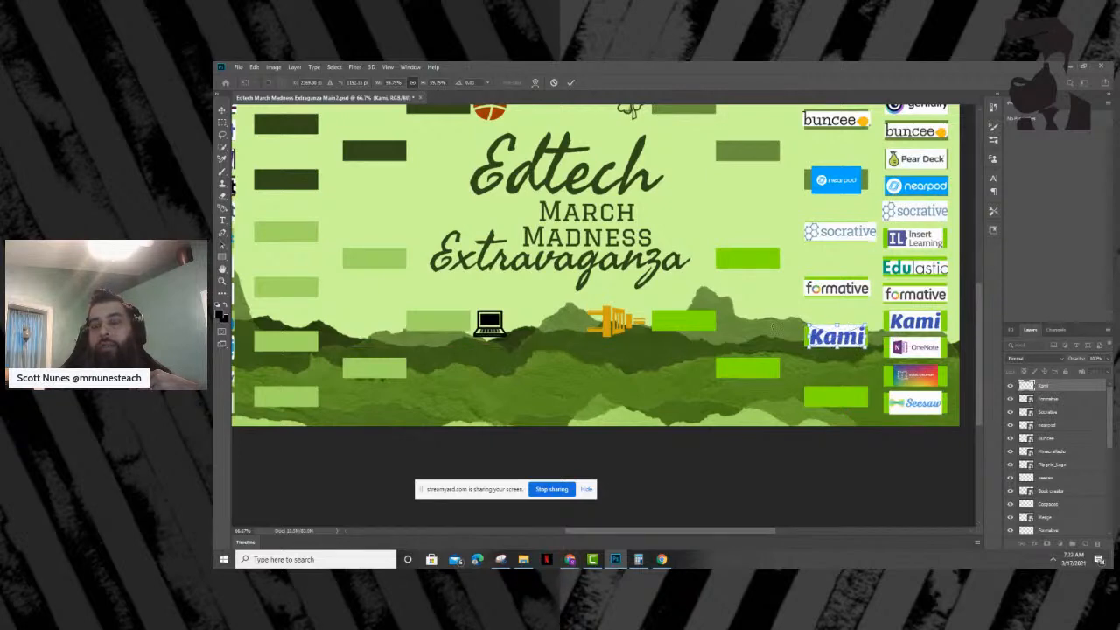
pyautogui.press('Return')
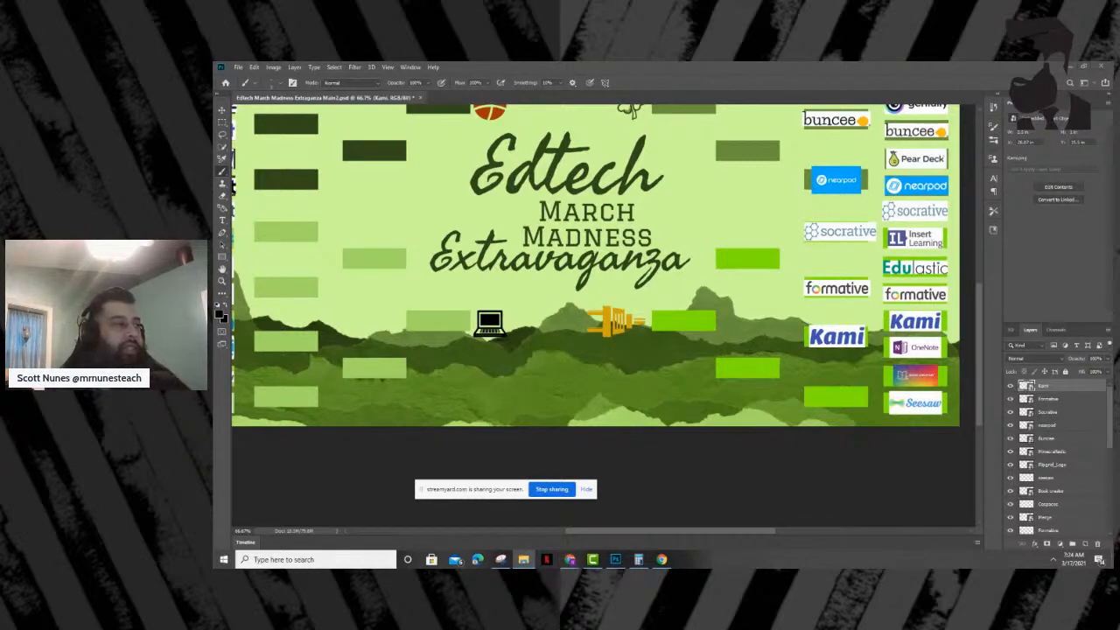
# - Place the Seesaw logo, scaled to about 47%, in the lowest winner slot beside its first-round matchup, and rasterize it
pyautogui.moveTo(597, 446); pyautogui.dragTo(830, 401)
pyautogui.moveTo(599, 282); pyautogui.dragTo(822, 405)
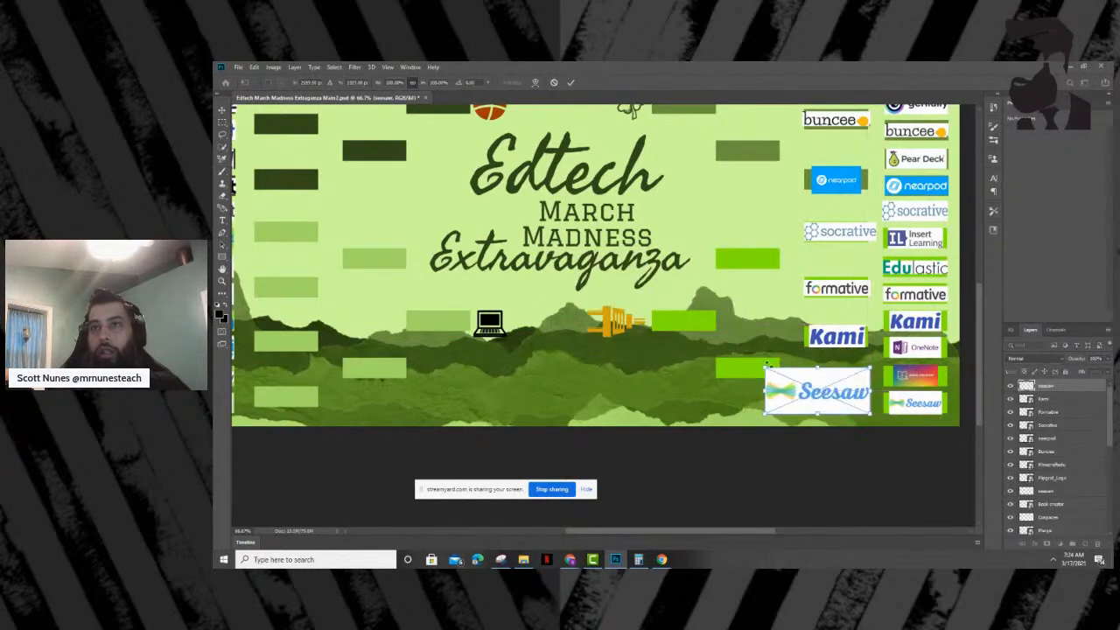
pyautogui.moveTo(765, 368); pyautogui.dragTo(838, 401)
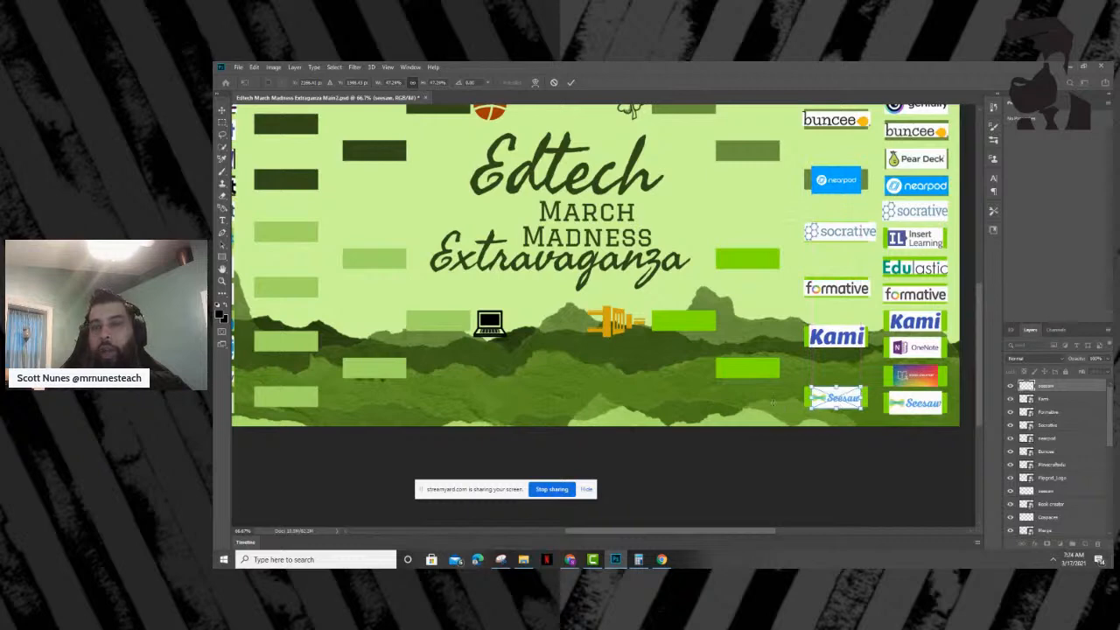
pyautogui.press('Return')
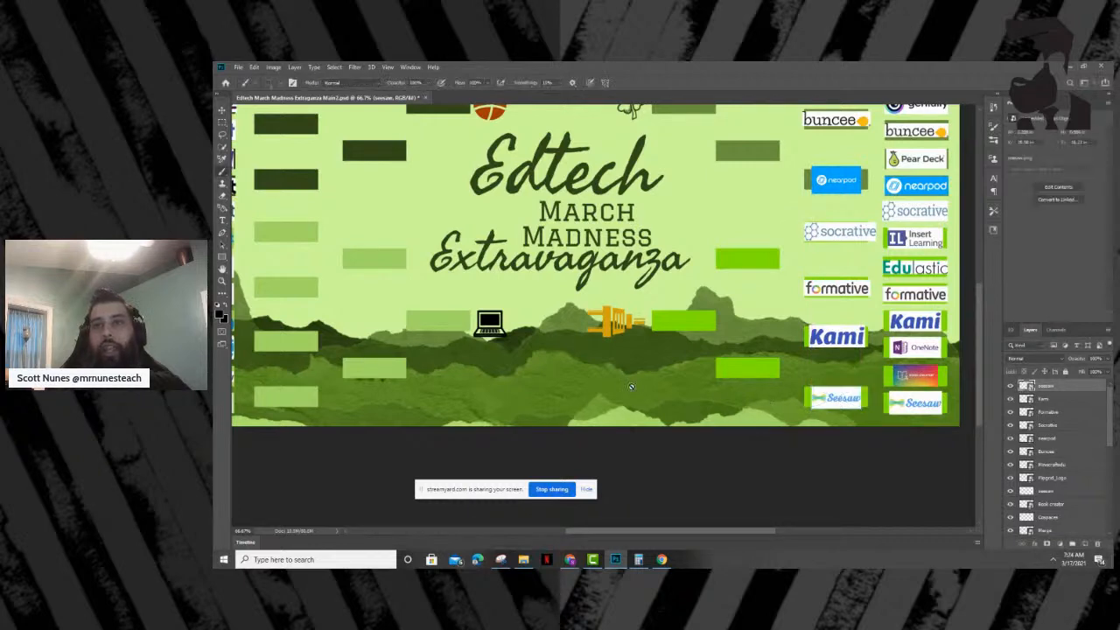
pyautogui.click(840, 402)
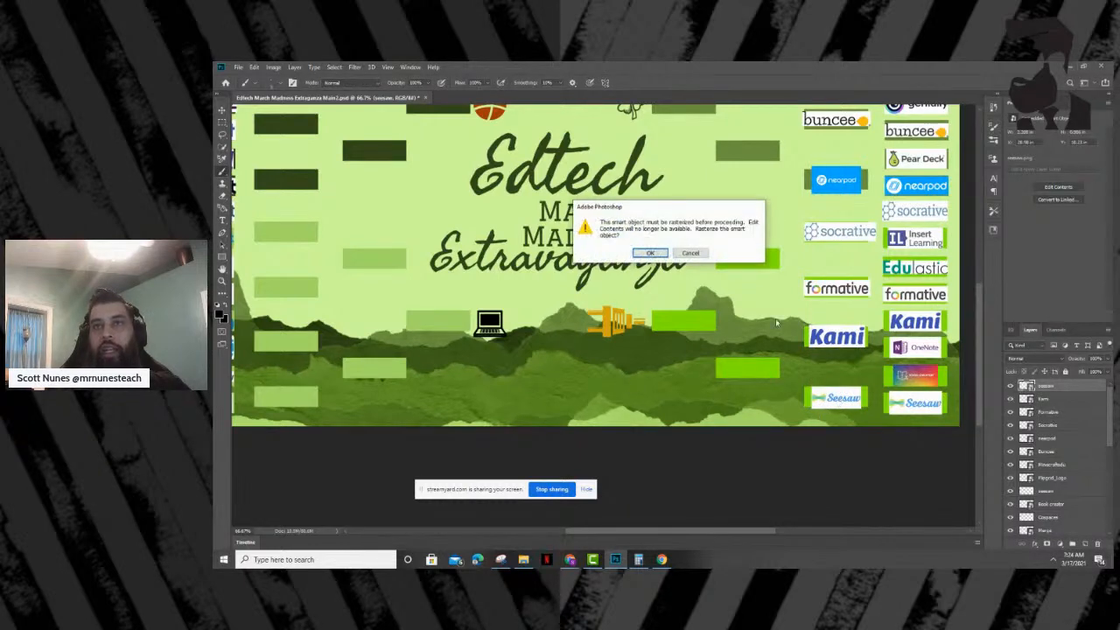
pyautogui.click(650, 253)
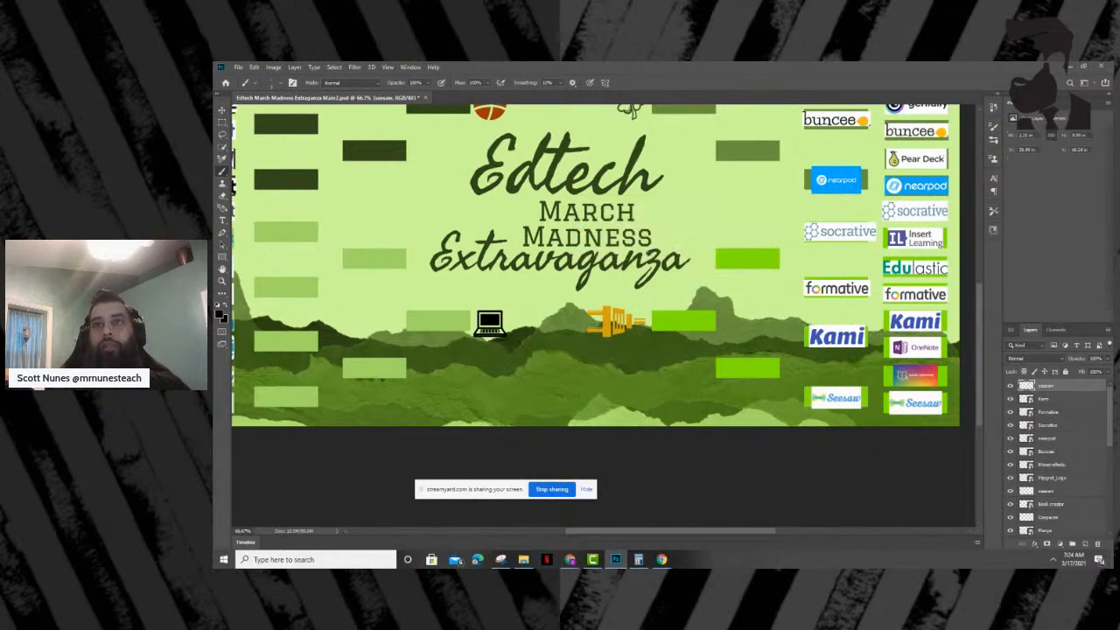
# - Review the filled winner slots and save the bracket document
pyautogui.scroll(1, 717, 339)
pyautogui.scroll(6, 717, 338)
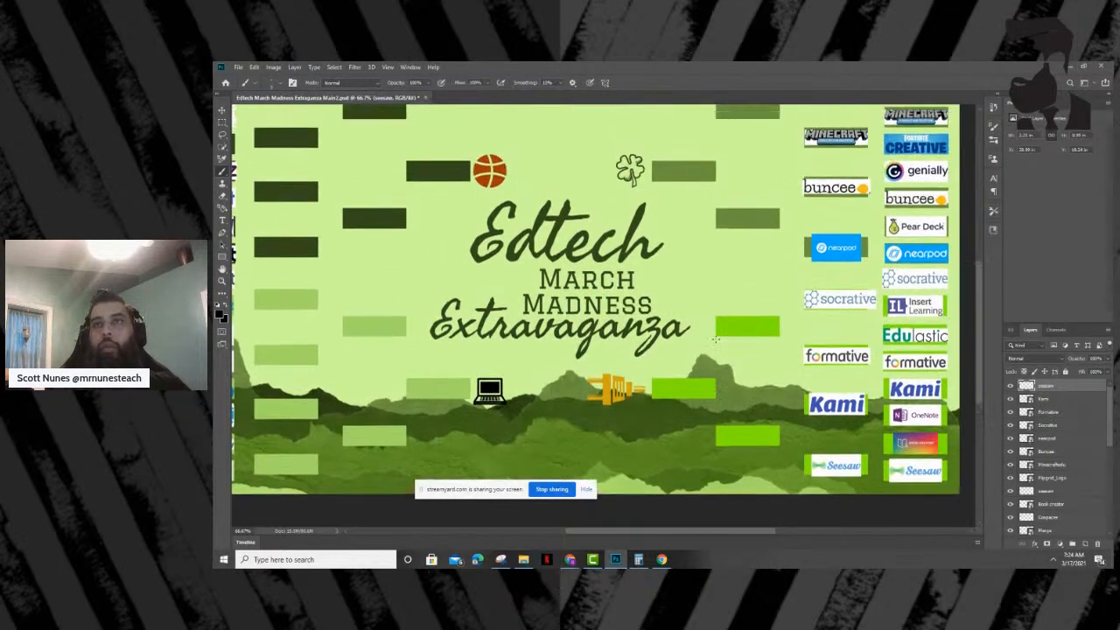
pyautogui.scroll(-1, 716, 338)
pyautogui.scroll(-2, 716, 339)
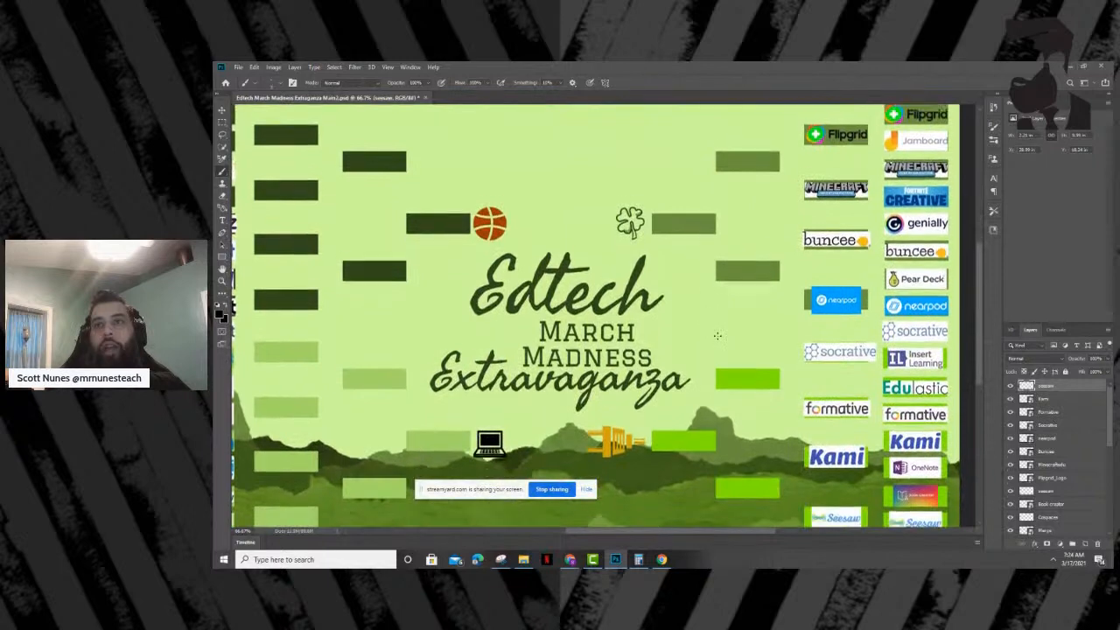
pyautogui.scroll(-1, 716, 336)
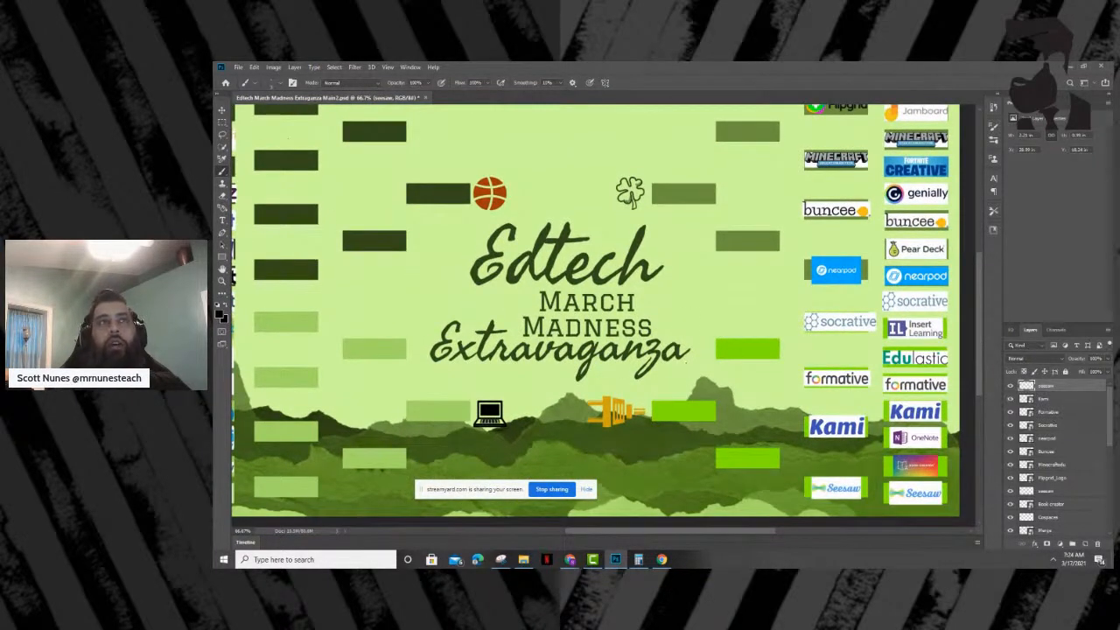
pyautogui.click(238, 67)
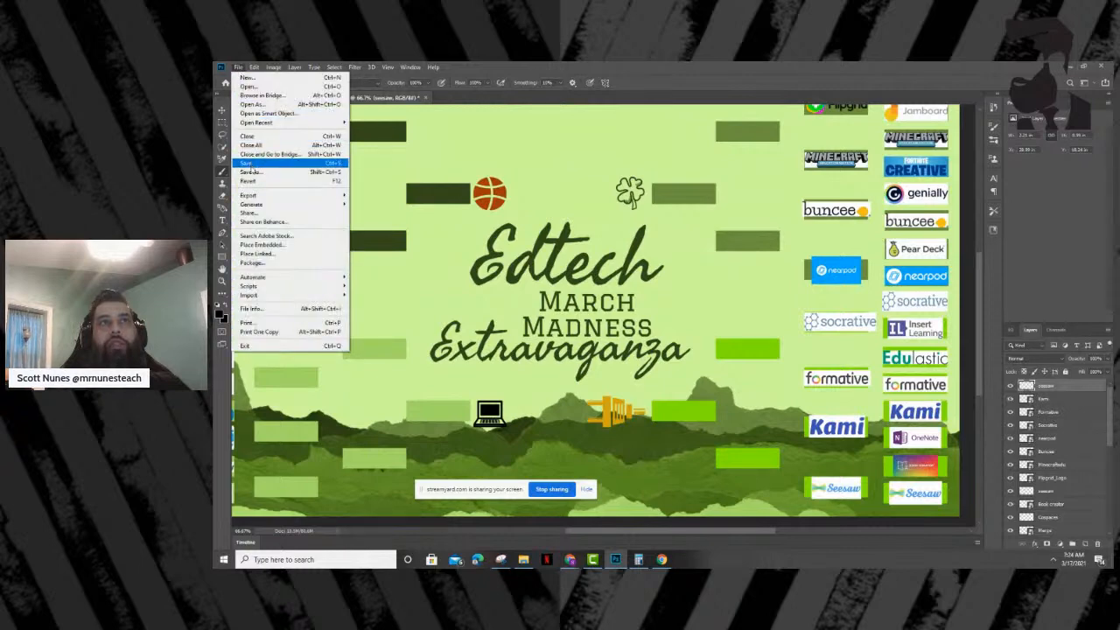
pyautogui.click(249, 163)
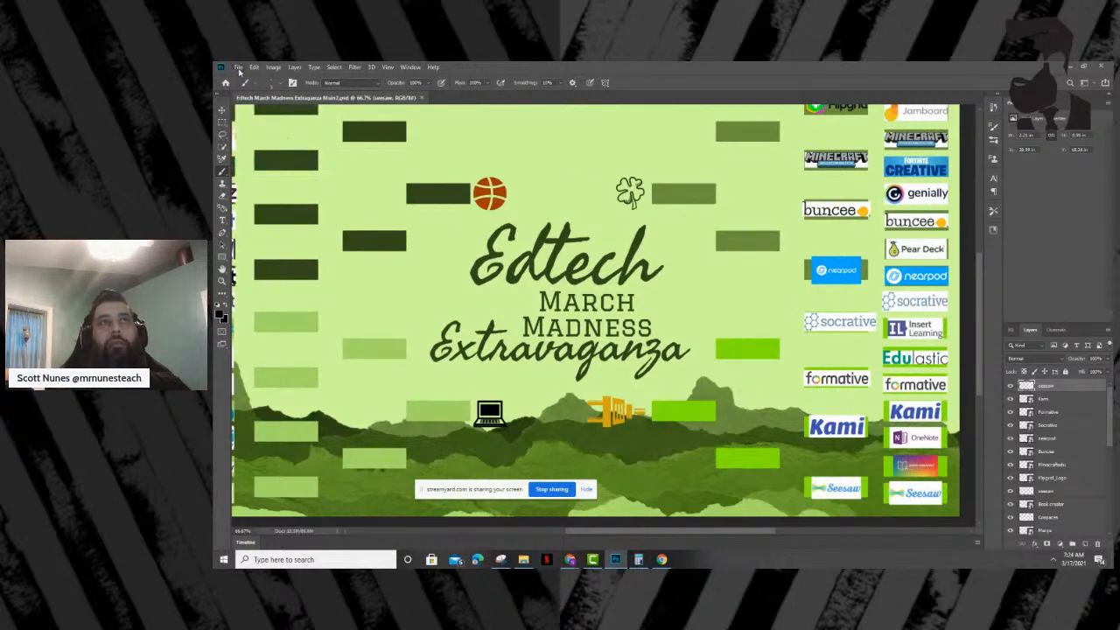
# - Quick-export the bracket as Edtech March Madness Extraganza Main2.png into the Downloads folder
pyautogui.click(238, 70)
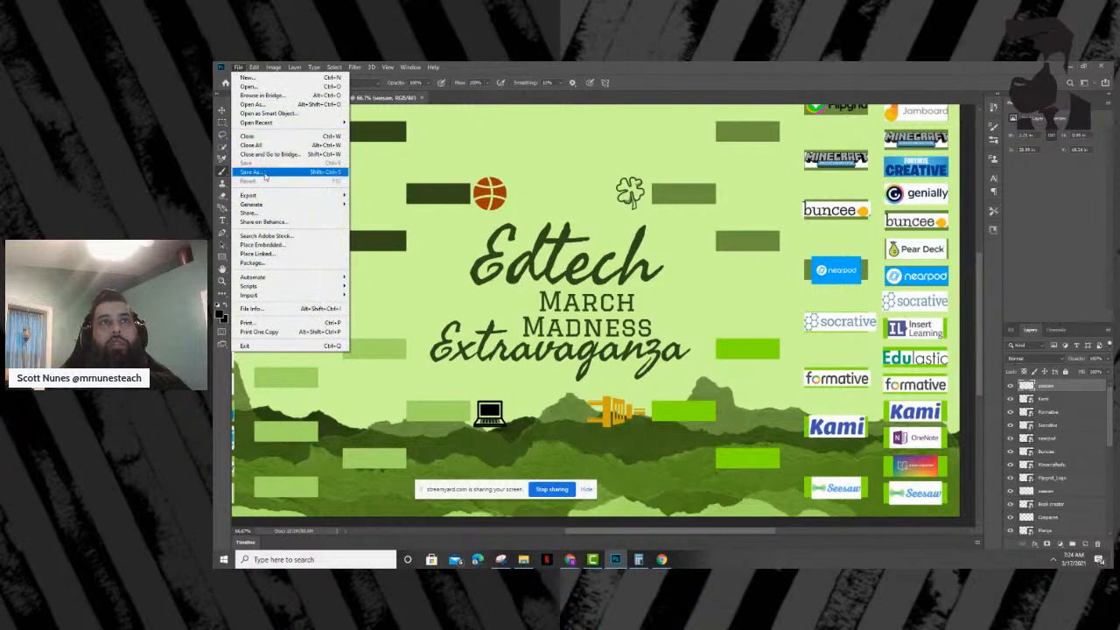
pyautogui.moveTo(295, 197)
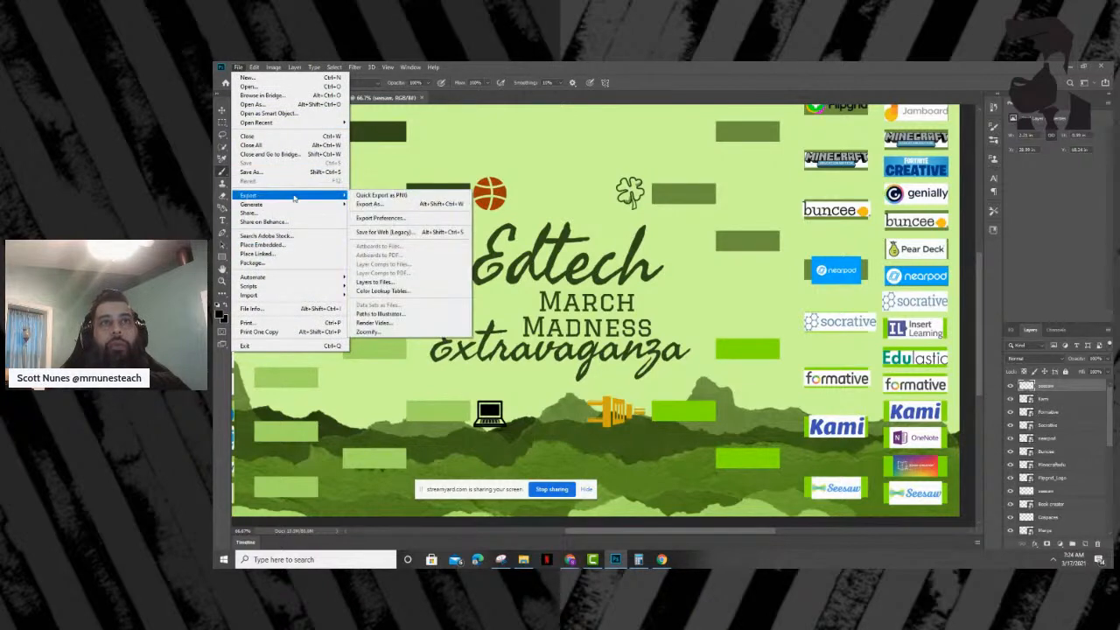
pyautogui.click(381, 198)
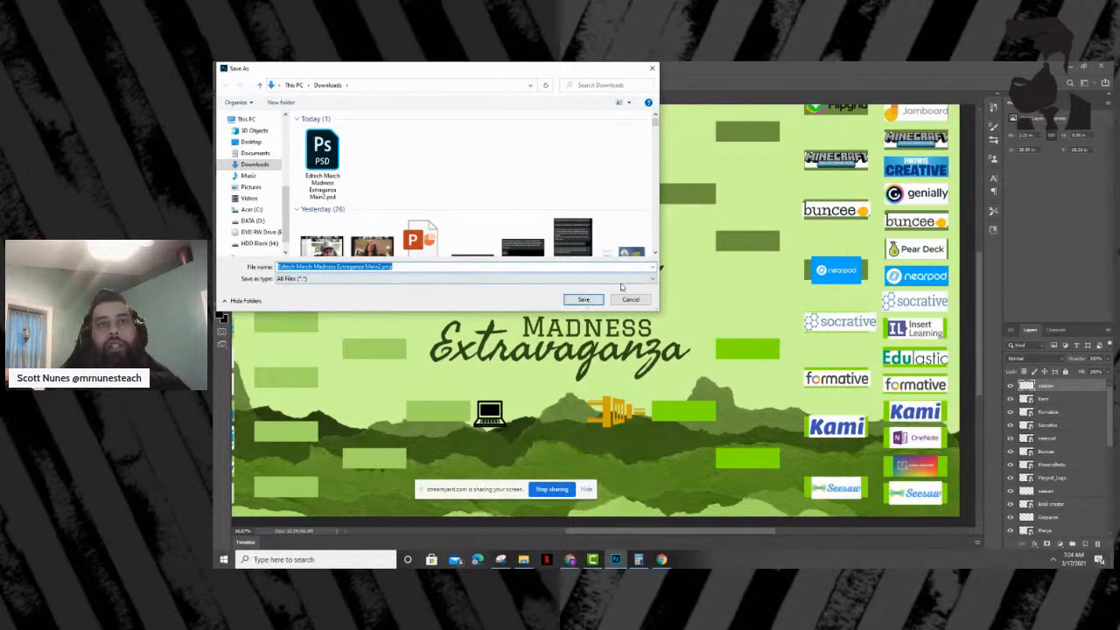
pyautogui.click(583, 300)
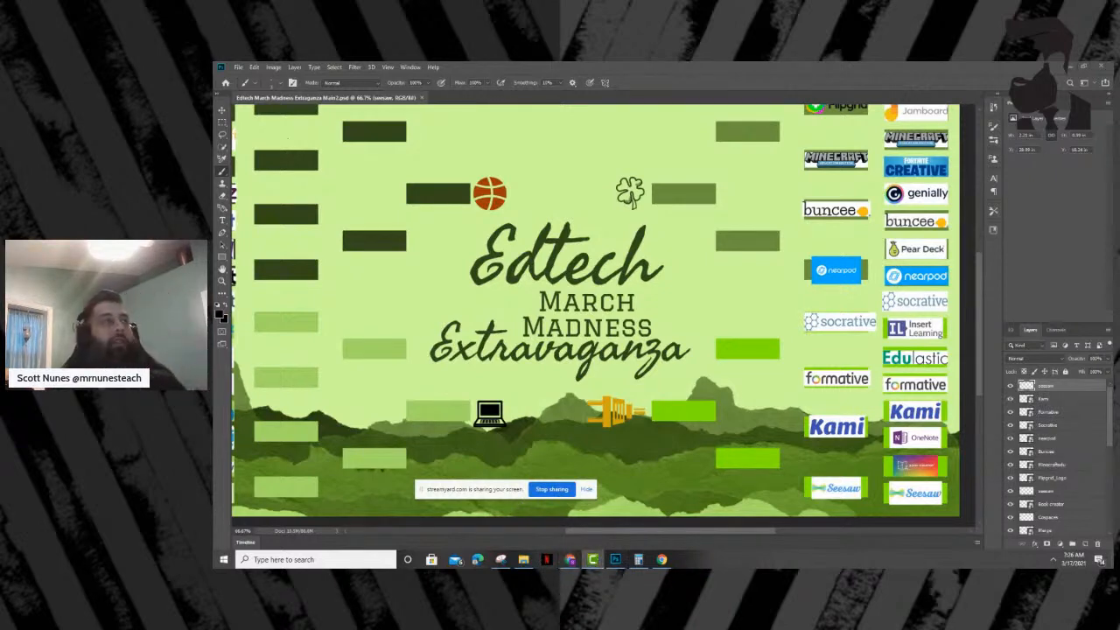
# - Switch to the day 2 project in Camtasia, maximize its window, and return the playhead to the start of the timeline
pyautogui.click(593, 559)
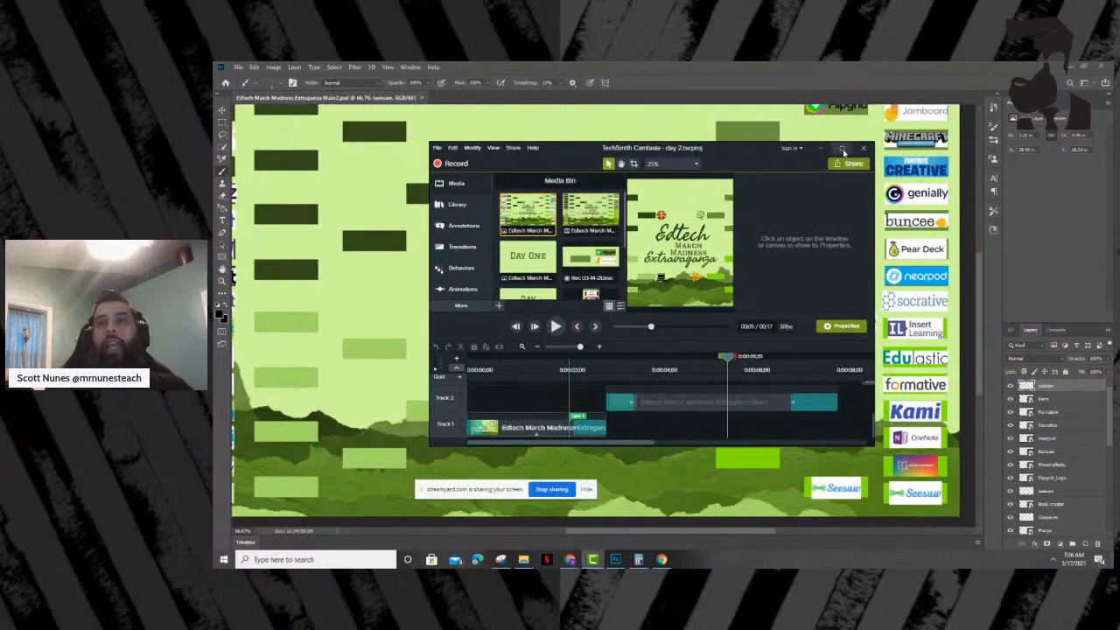
pyautogui.click(842, 148)
pyautogui.moveTo(510, 460); pyautogui.dragTo(240, 478)
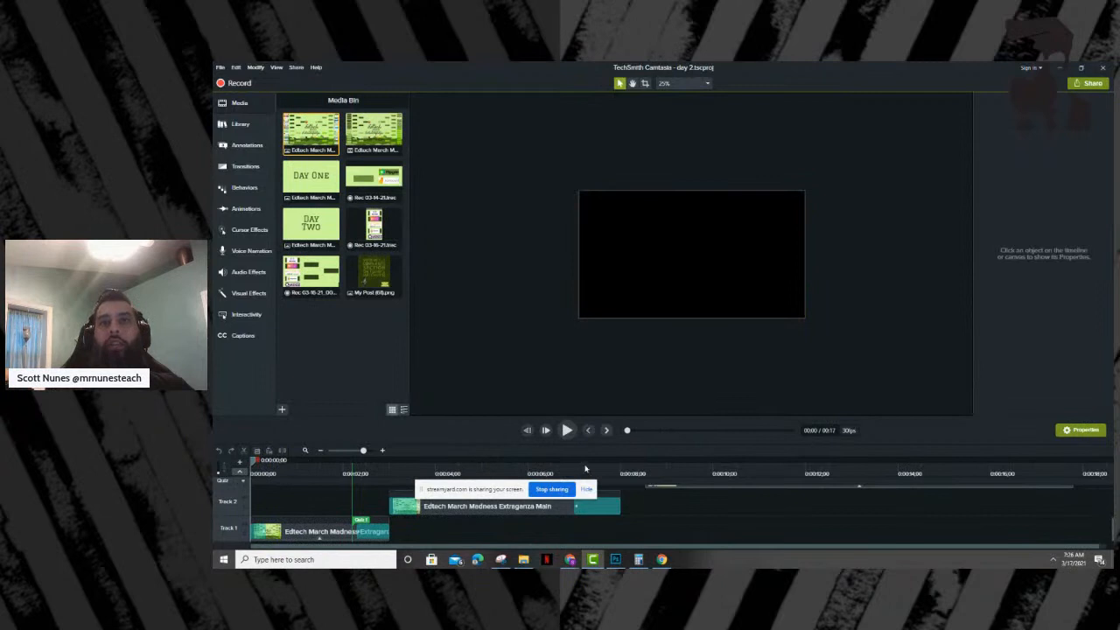
# - Preview the existing day 2 bracket video, replaying it from near the start through to the end
pyautogui.click(566, 429)
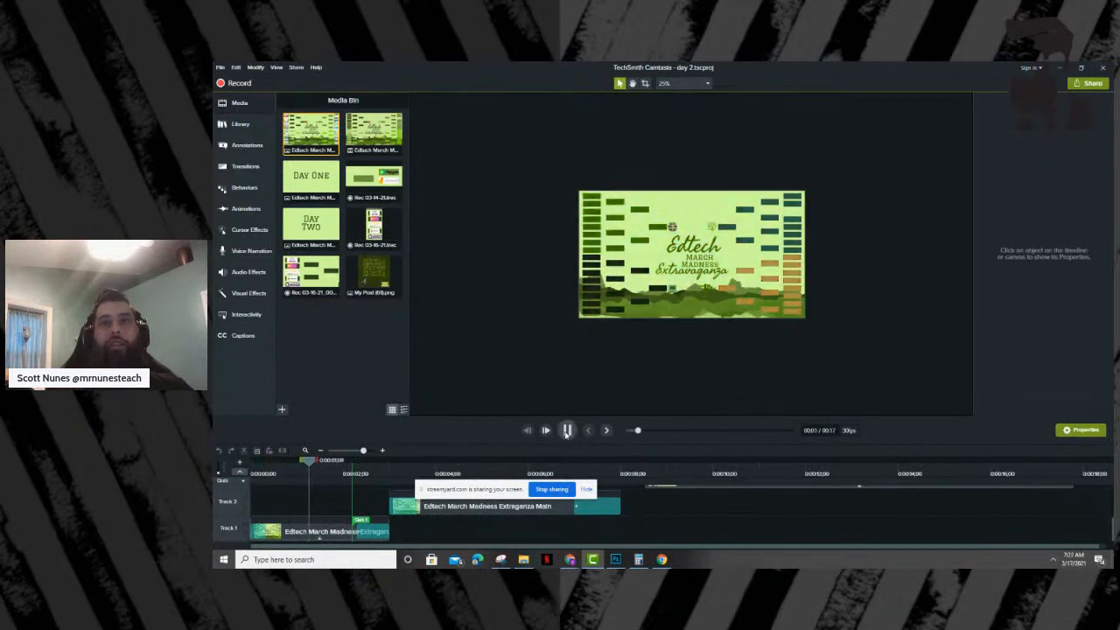
pyautogui.click(566, 429)
pyautogui.moveTo(372, 460); pyautogui.dragTo(288, 473)
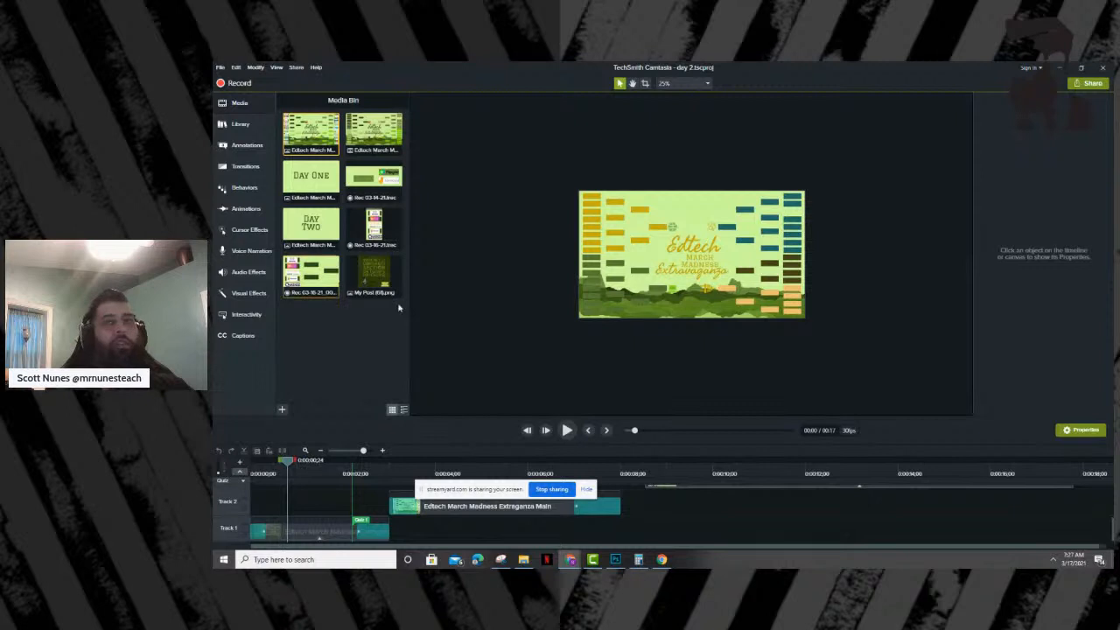
pyautogui.click(566, 431)
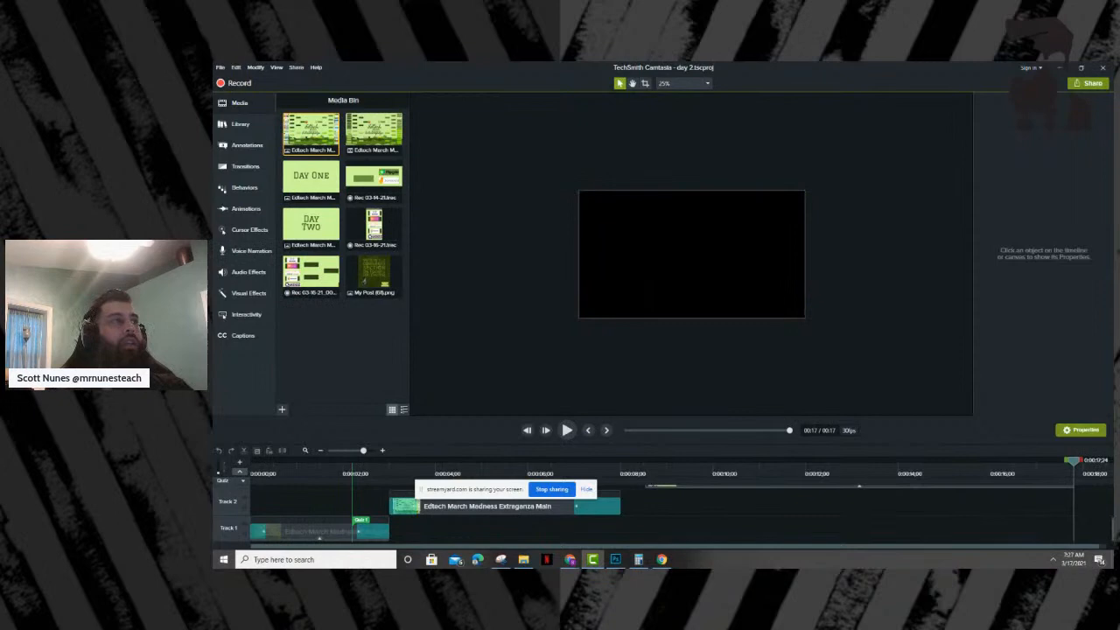
# - Switch to Adobe Spark Post and try the Typewriter text animation and the three Dynamic variations on the ELECTROSHOCK design
pyautogui.click(570, 558)
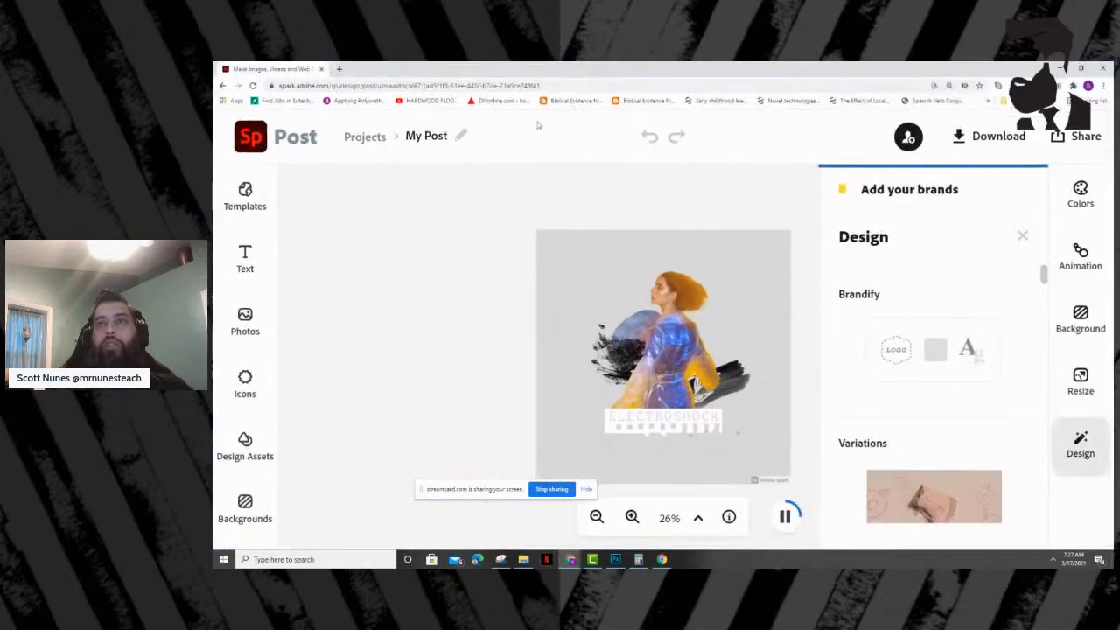
pyautogui.click(1081, 254)
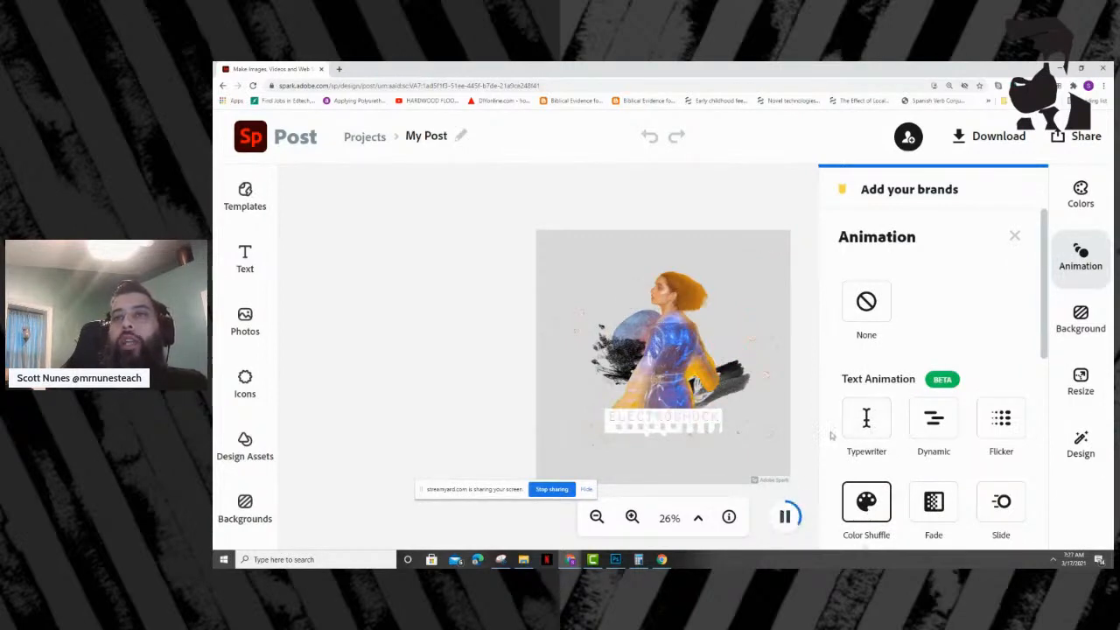
pyautogui.click(862, 427)
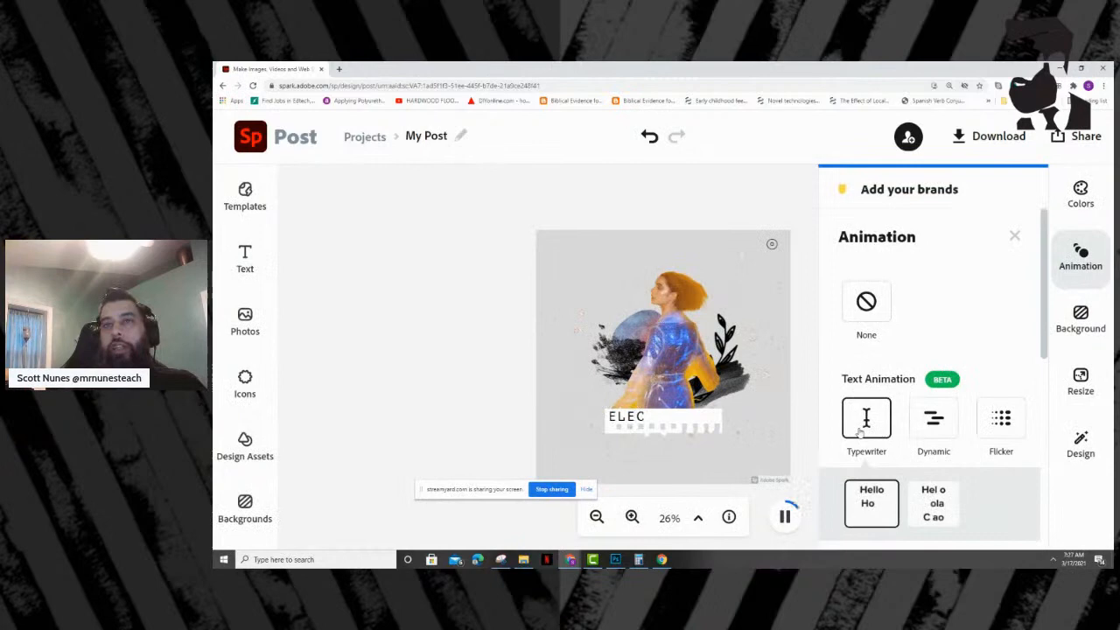
pyautogui.click(929, 419)
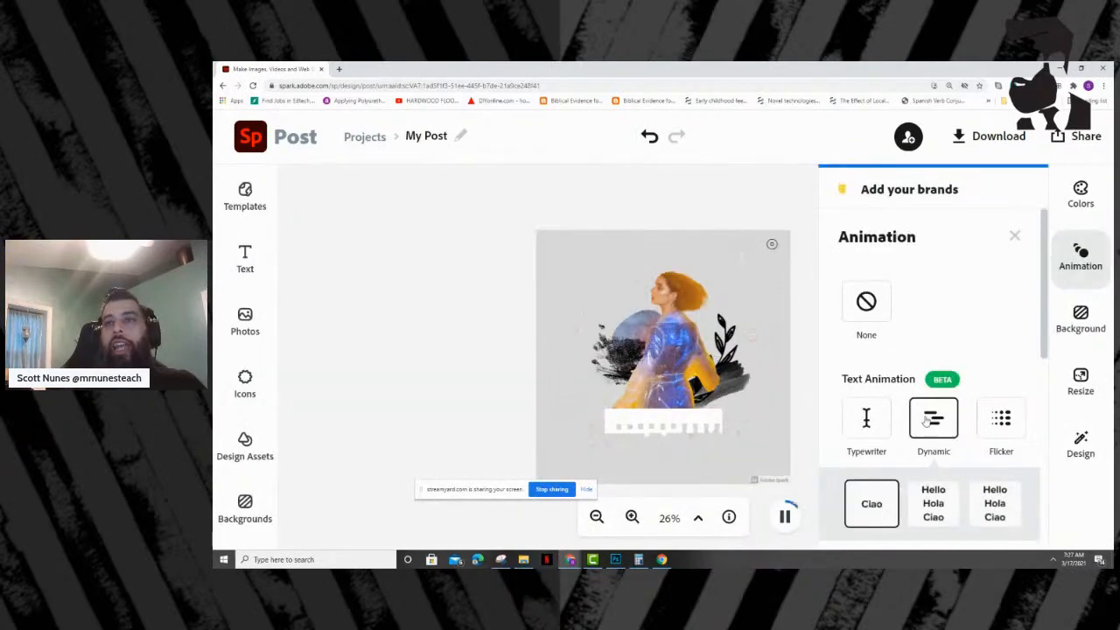
pyautogui.scroll(-1, 929, 422)
pyautogui.click(933, 456)
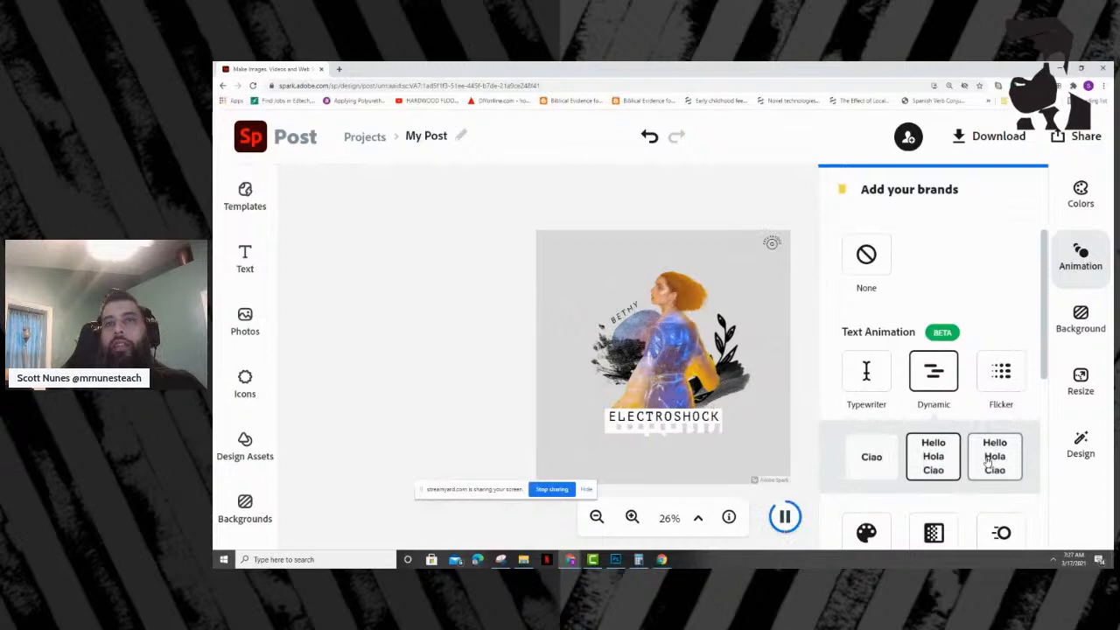
pyautogui.click(989, 459)
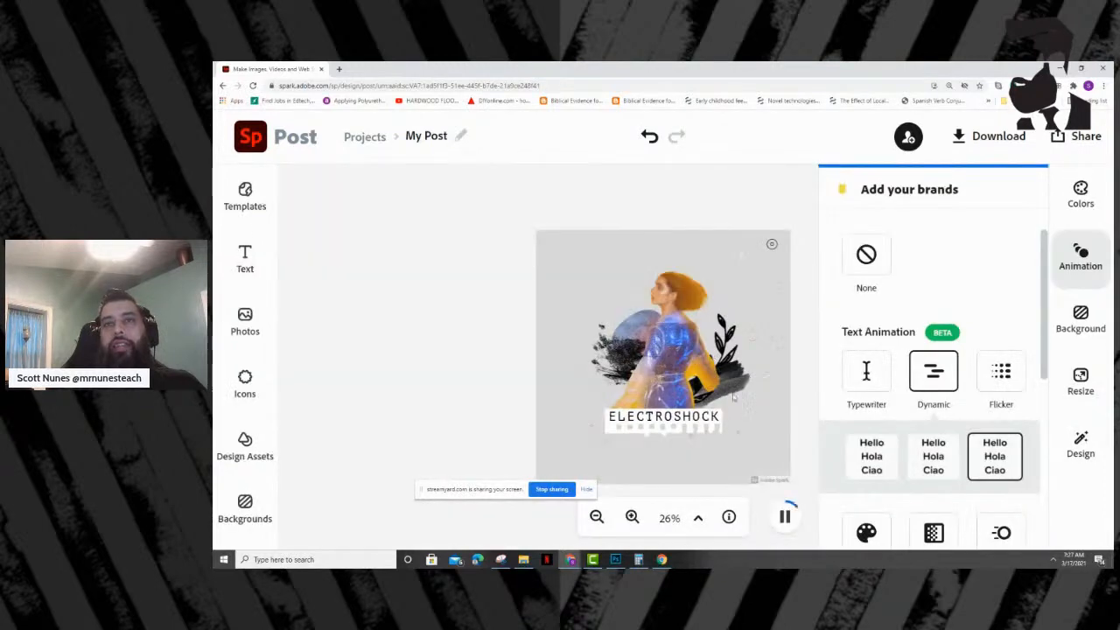
# - Try the Color Shuffle text animation, and apply Fade in its third variation to the ELECTROSHOCK design
pyautogui.scroll(-1, 886, 470)
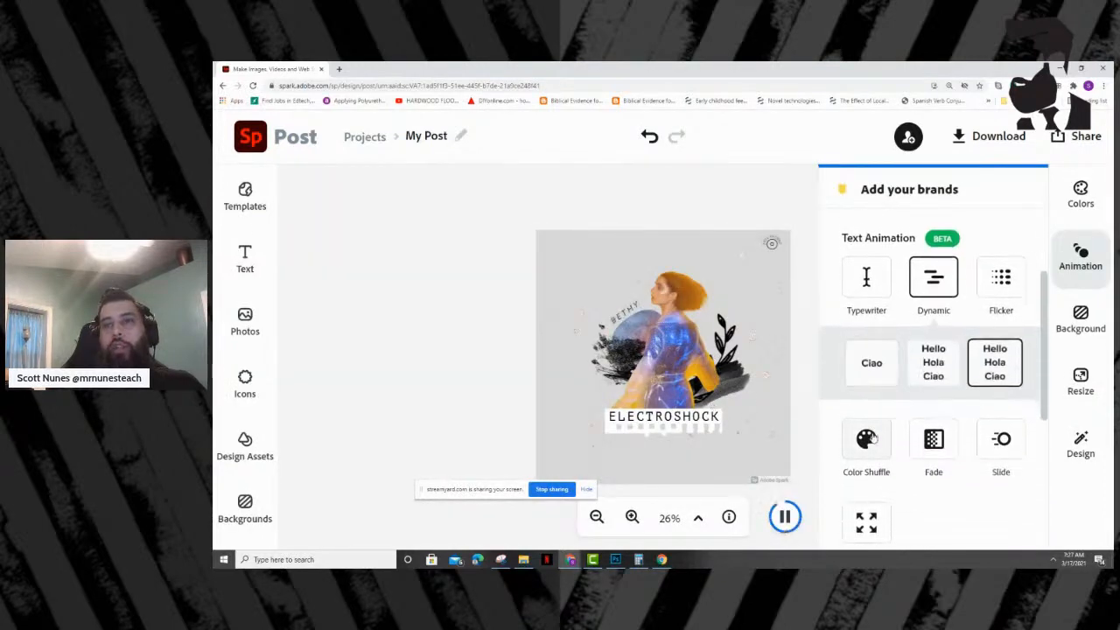
pyautogui.click(868, 439)
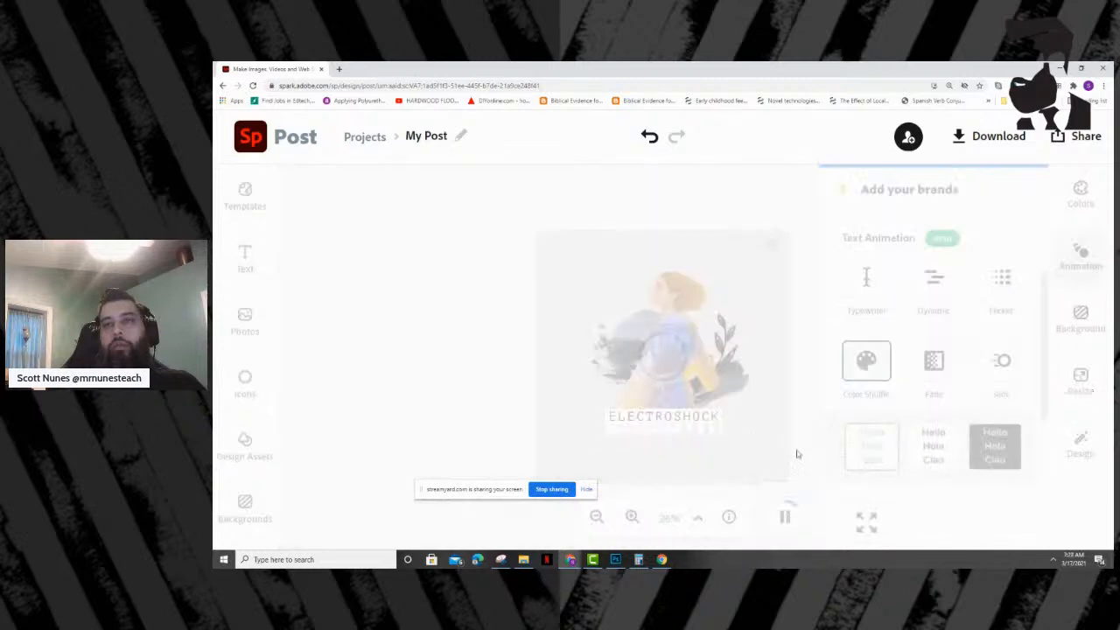
pyautogui.click(940, 373)
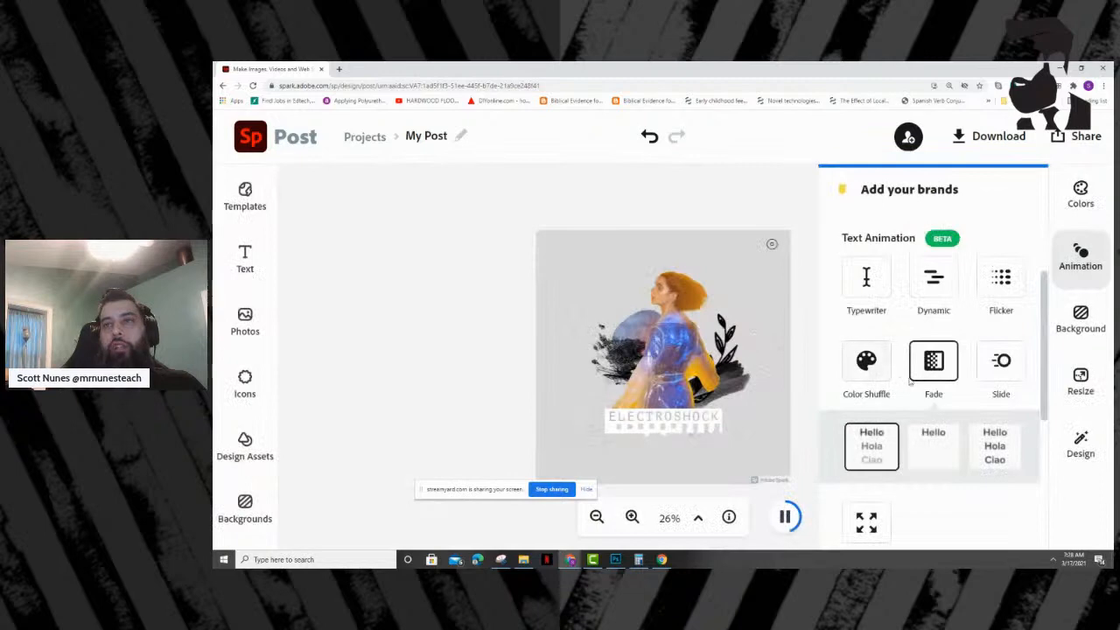
pyautogui.click(933, 451)
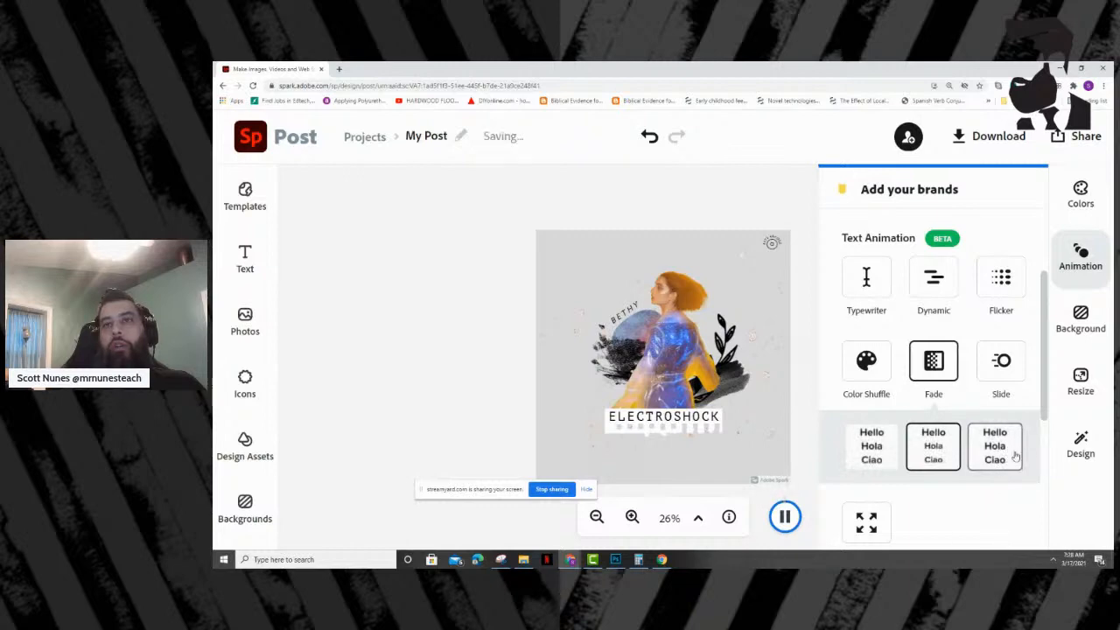
pyautogui.click(1002, 449)
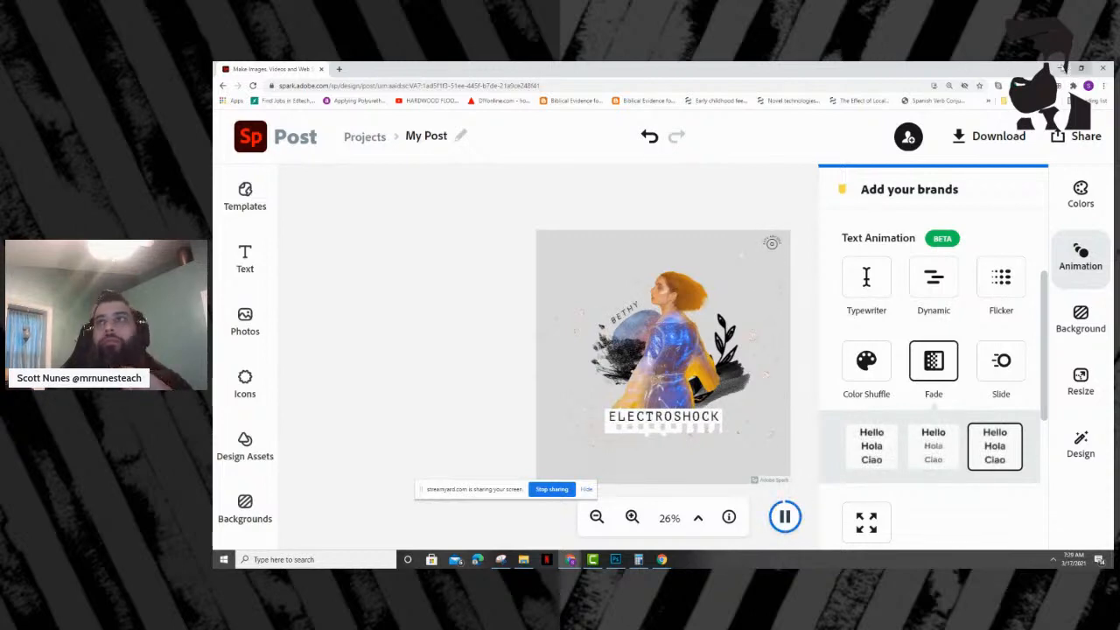
# - Return to Camtasia, scrub to the Day Two title at about 7 seconds and inspect the clips on the upper tracks
pyautogui.click(1057, 67)
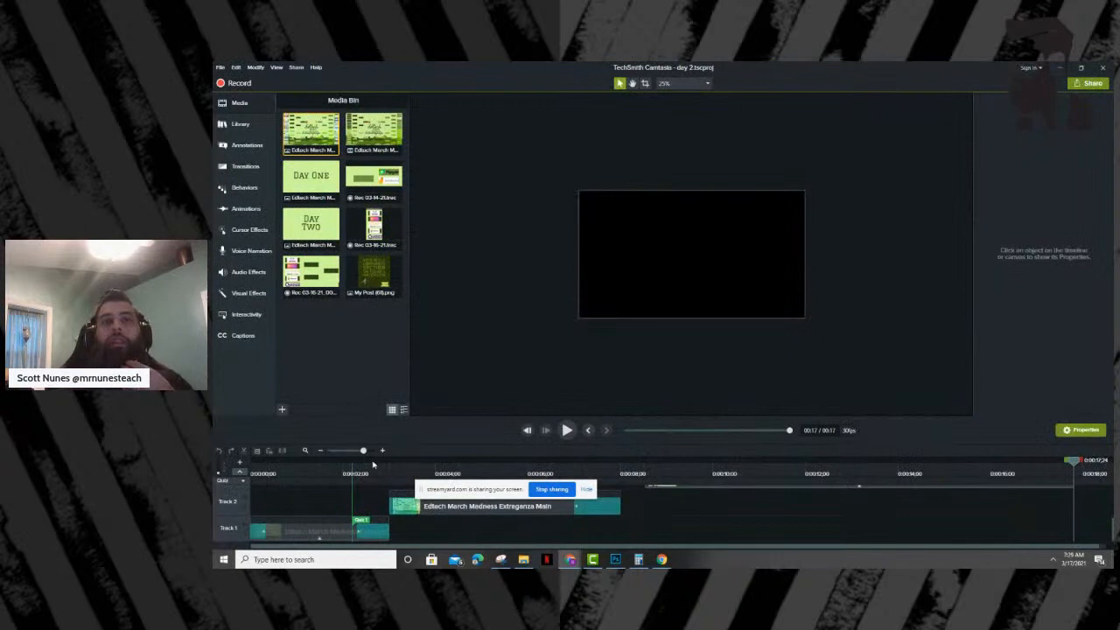
pyautogui.moveTo(377, 473); pyautogui.dragTo(600, 471)
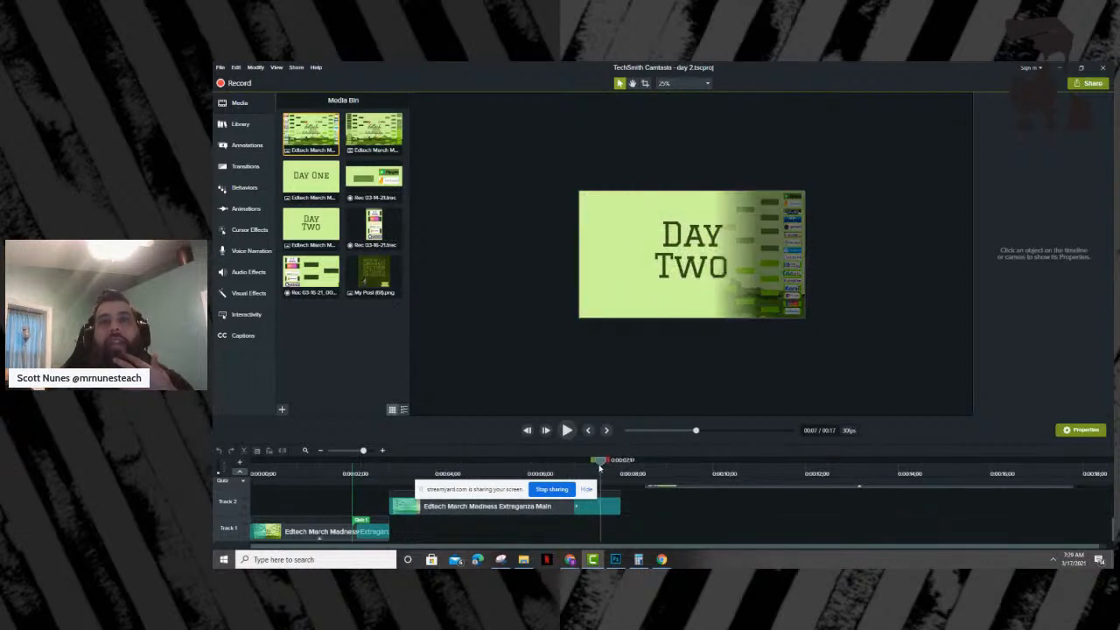
pyautogui.scroll(3, 658, 530)
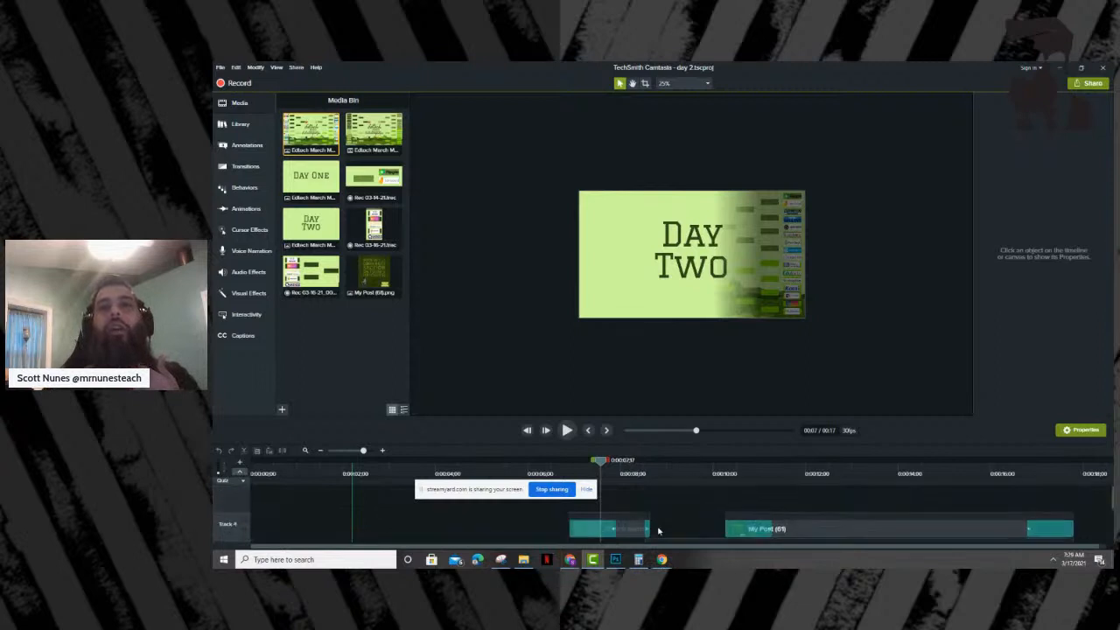
pyautogui.scroll(-1, 658, 530)
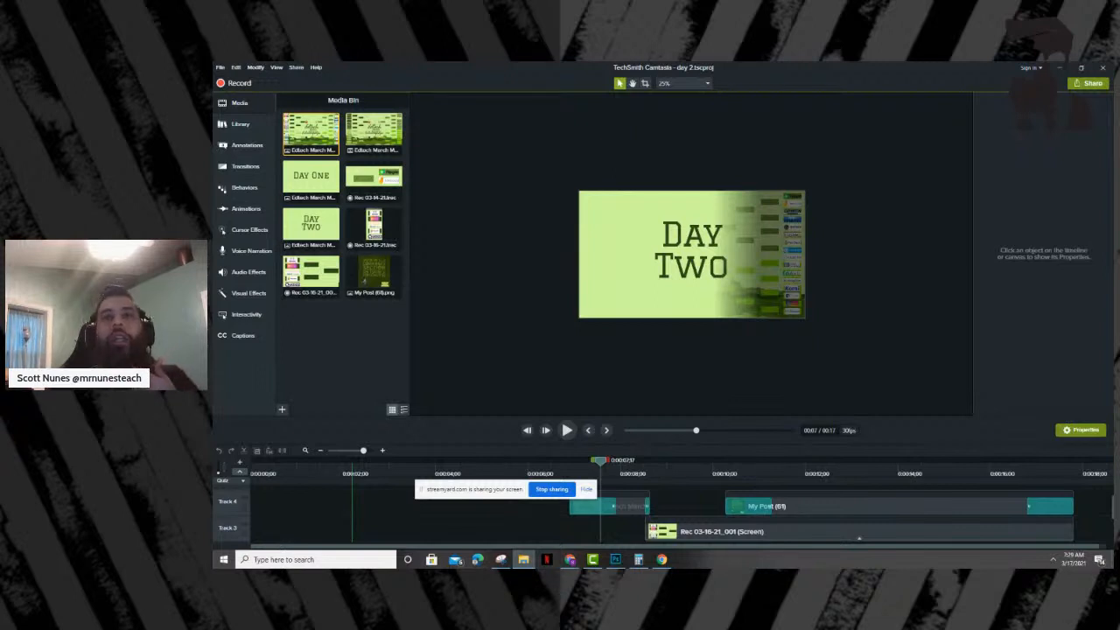
# - Add the Day Three Sweet Sixteen title image on Track 5, aligned with and trimmed to the Day Two title clip below
pyautogui.moveTo(311, 224); pyautogui.dragTo(513, 506)
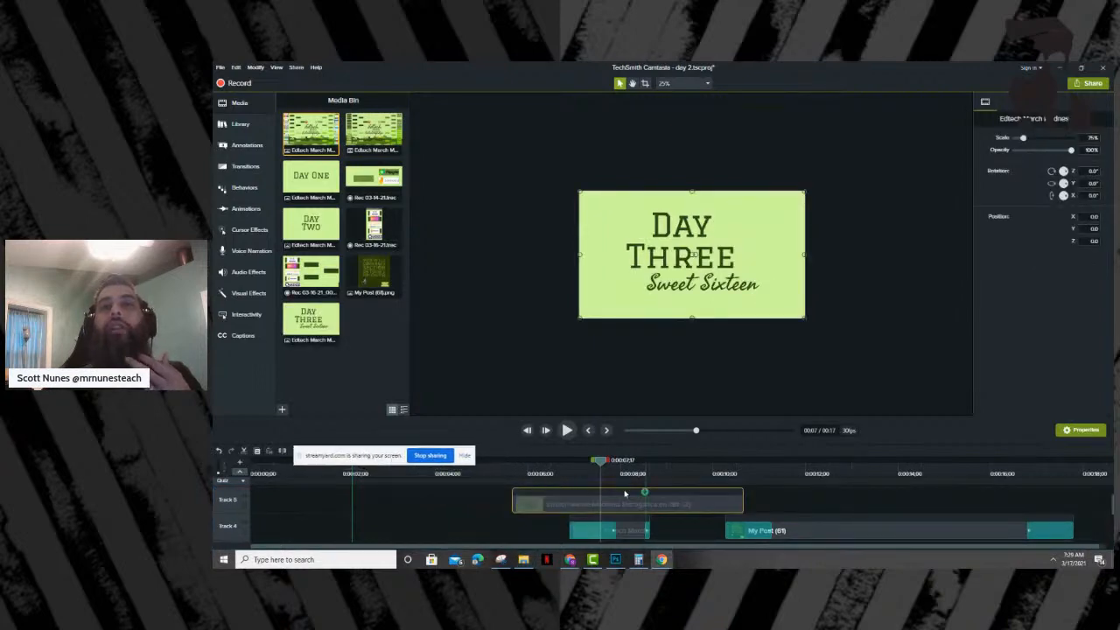
pyautogui.moveTo(569, 507); pyautogui.dragTo(623, 506)
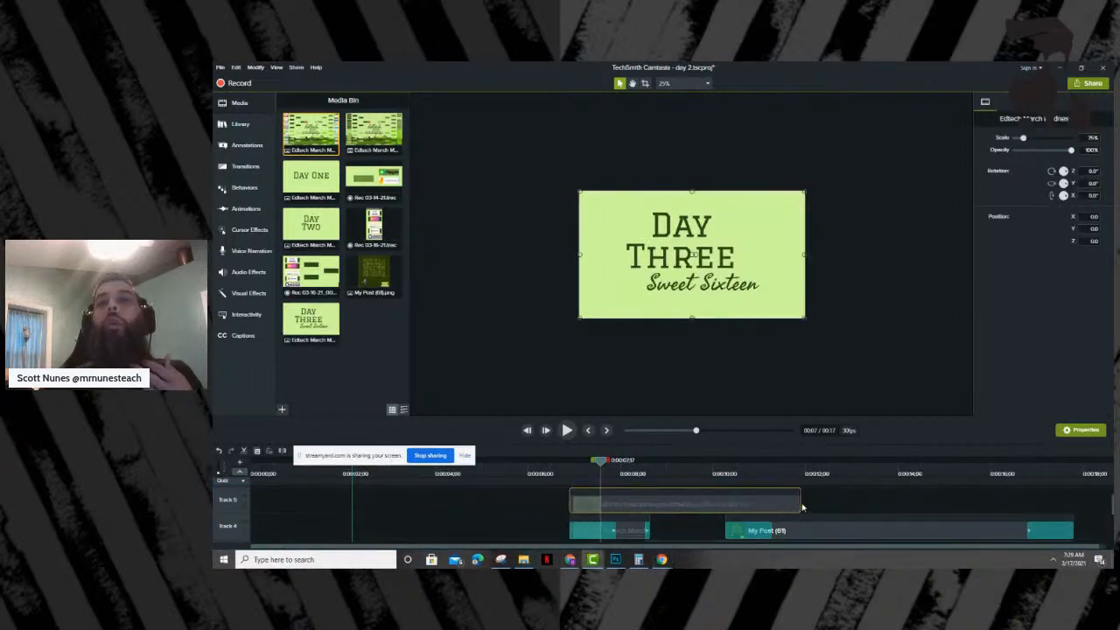
pyautogui.moveTo(798, 502); pyautogui.dragTo(648, 503)
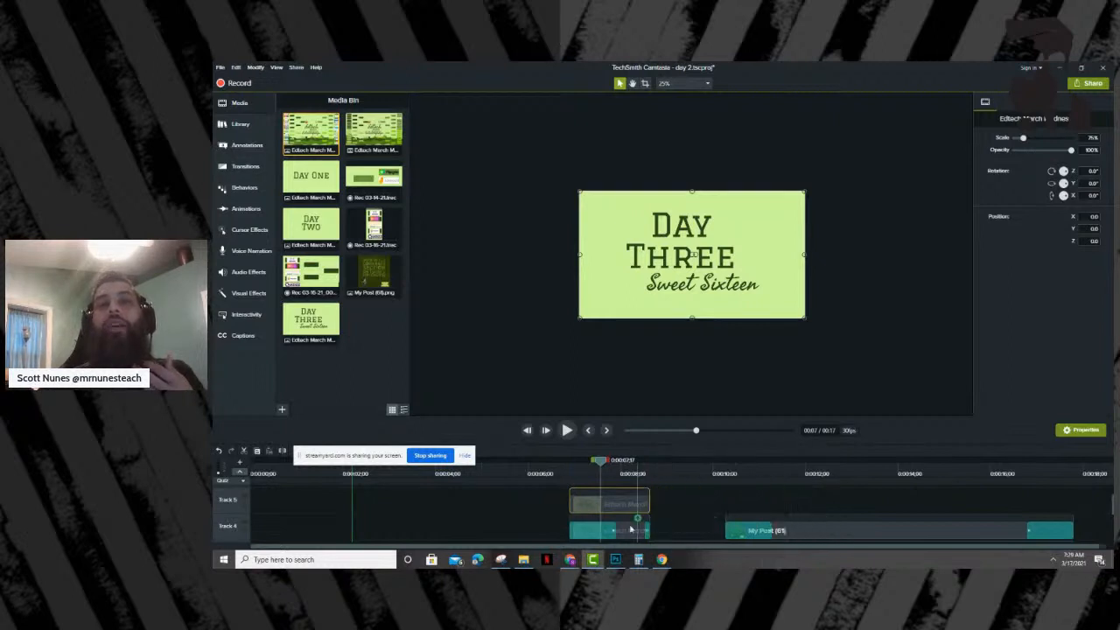
# - Check the Day Two title's opening transition and apply a Gradient wipe to the start of the Day Three title clip
pyautogui.click(592, 531)
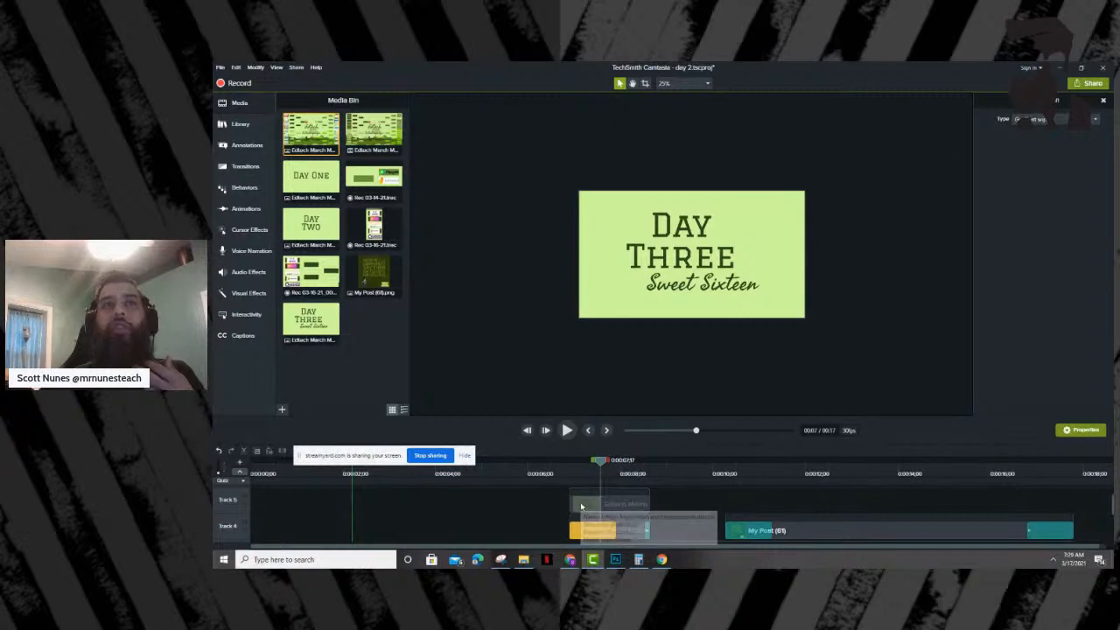
pyautogui.click(581, 505)
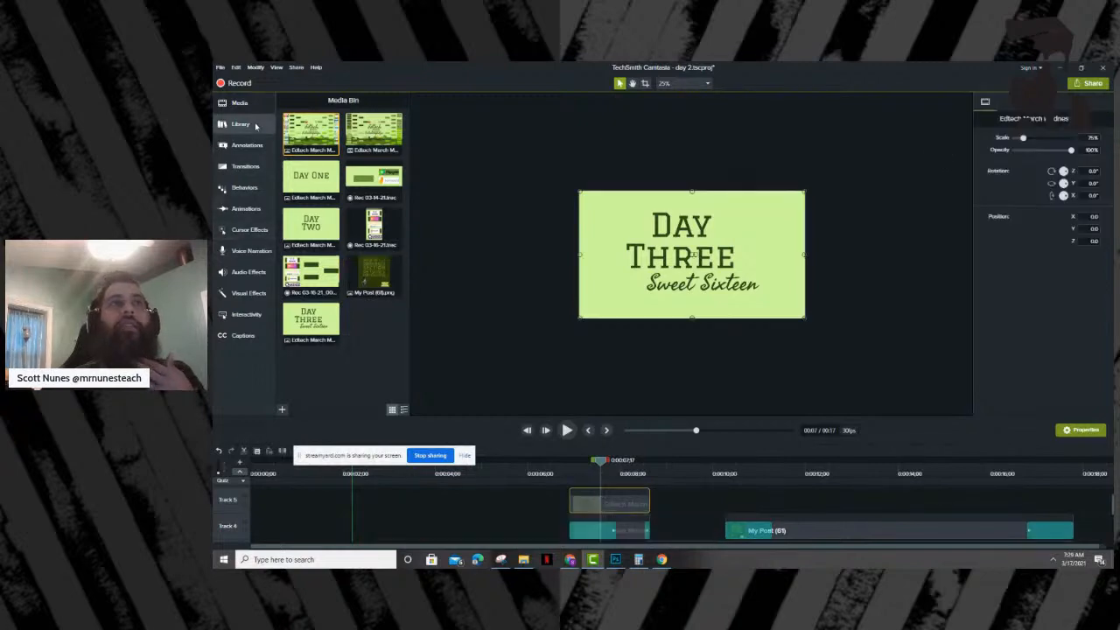
pyautogui.click(249, 127)
pyautogui.click(246, 166)
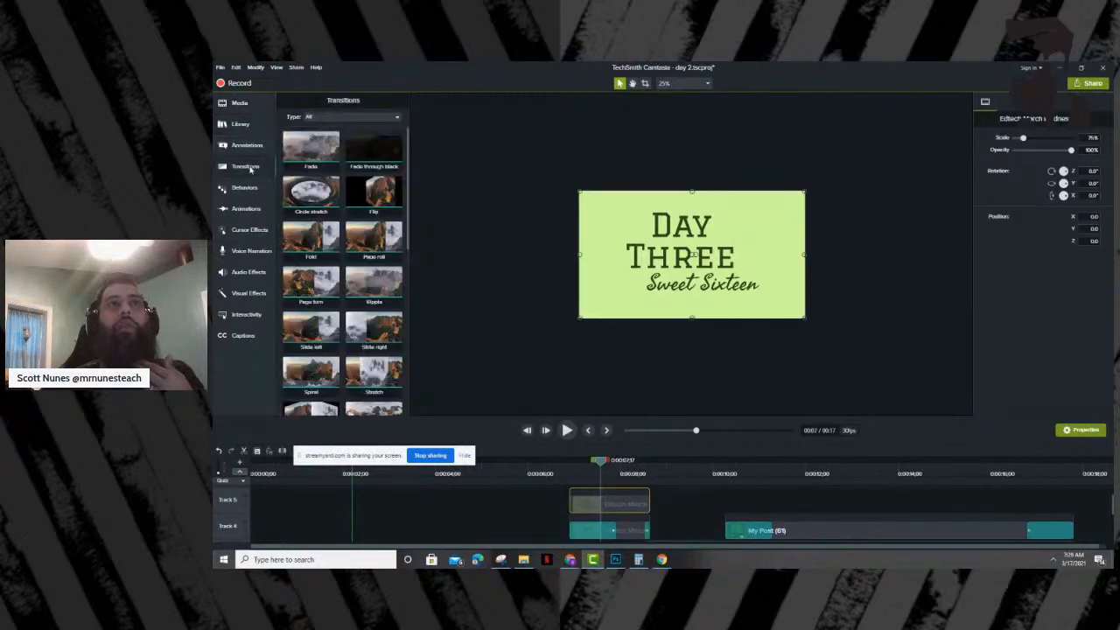
pyautogui.scroll(-3, 350, 280)
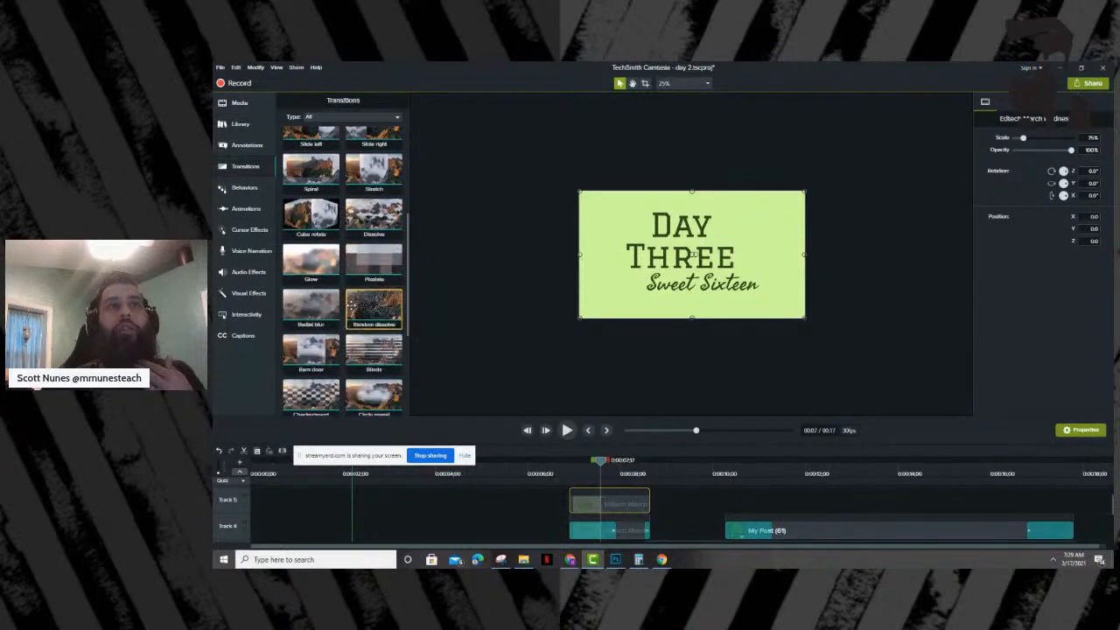
pyautogui.scroll(-2, 350, 306)
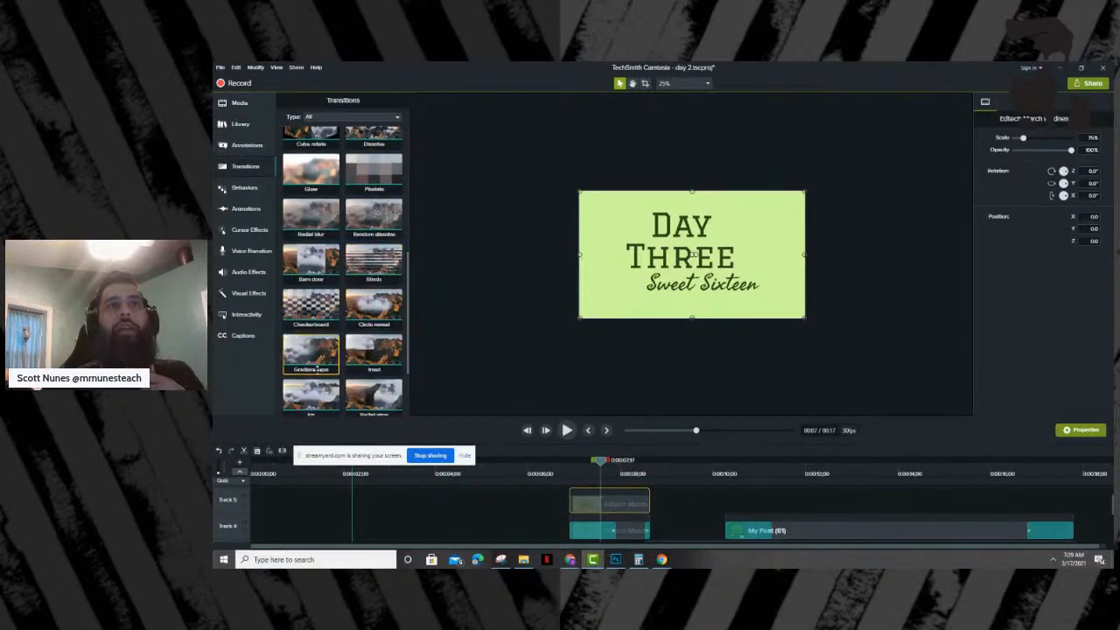
pyautogui.moveTo(320, 362); pyautogui.dragTo(634, 518)
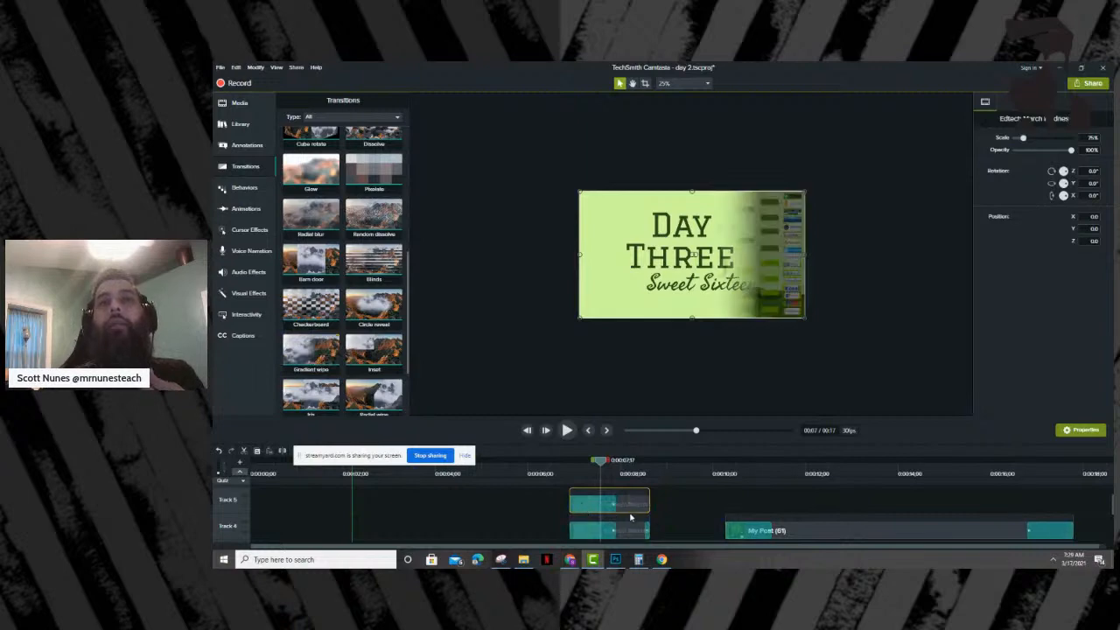
# - Add a Fade transition to the end of the Day Three title and shorten it to match the Day Two clip's ending transition
pyautogui.click(647, 530)
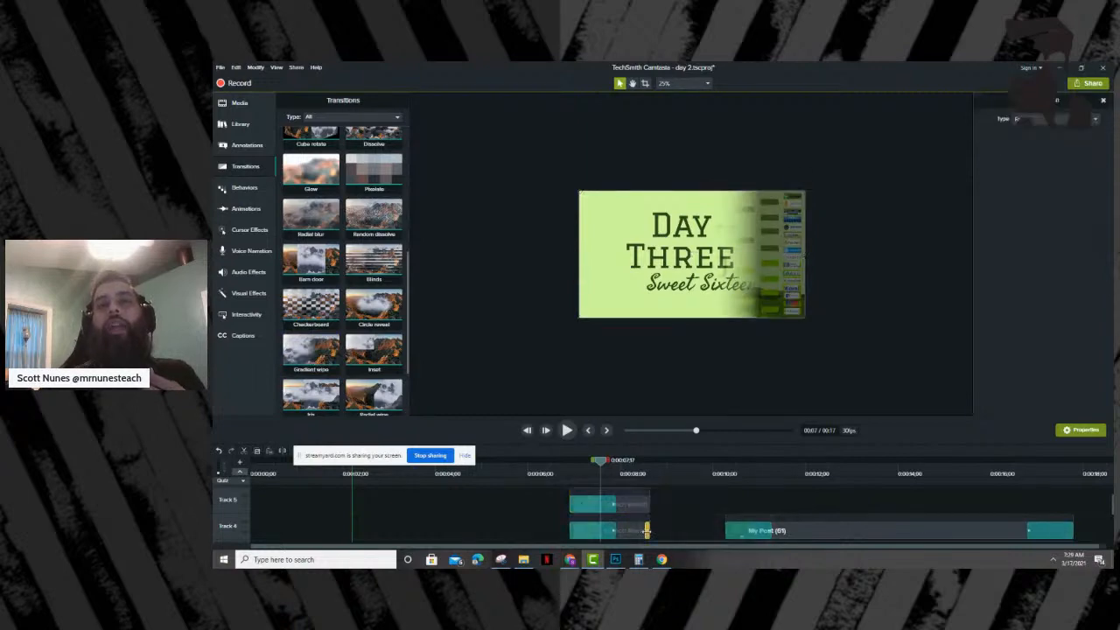
pyautogui.scroll(5, 350, 193)
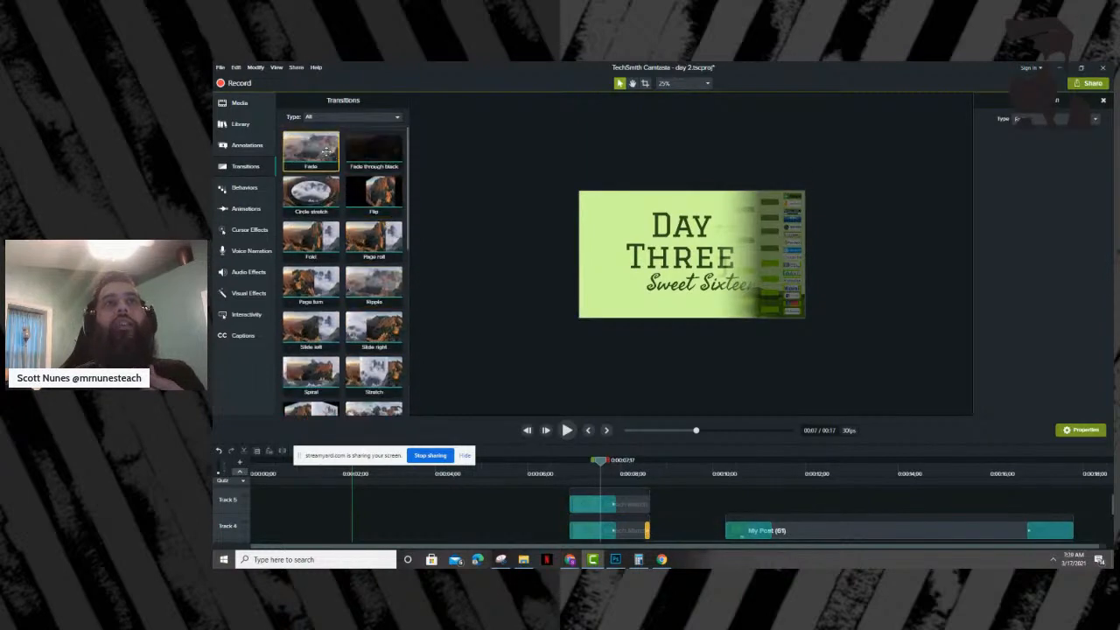
pyautogui.moveTo(317, 154); pyautogui.dragTo(633, 502)
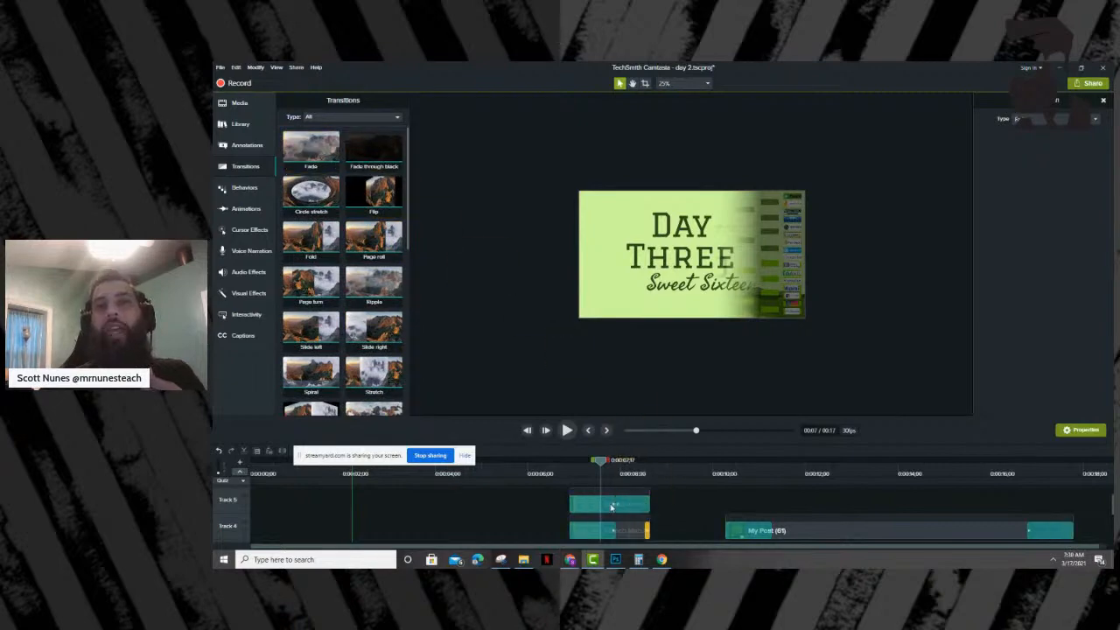
pyautogui.moveTo(617, 504); pyautogui.dragTo(647, 505)
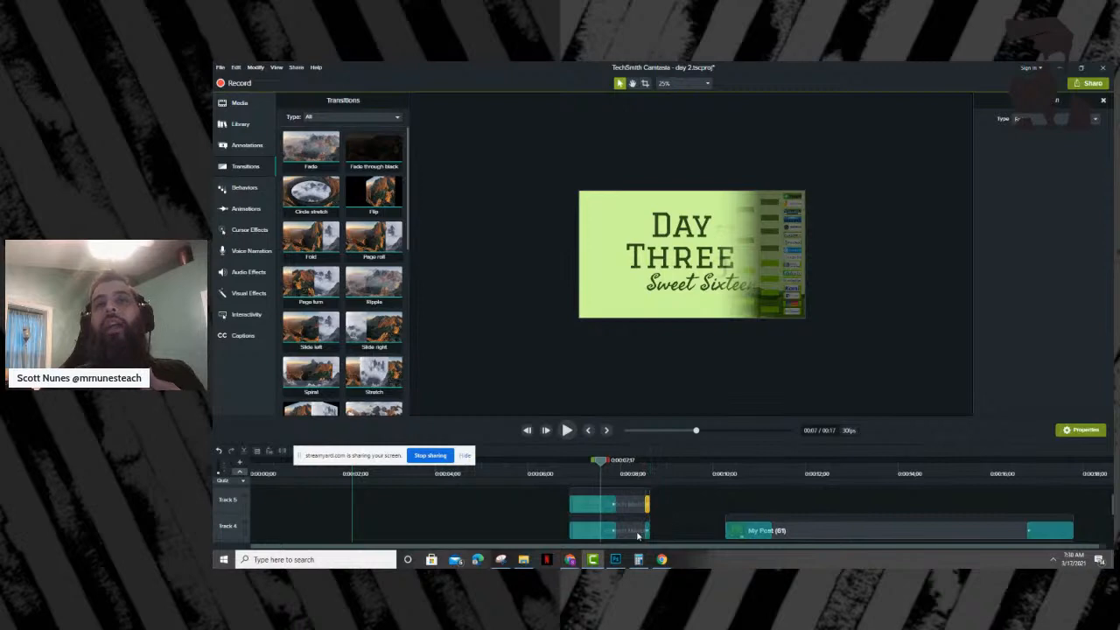
# - Delete the Day Two title clip from Track 4 and move the Day Three title clip into its place
pyautogui.click(638, 534)
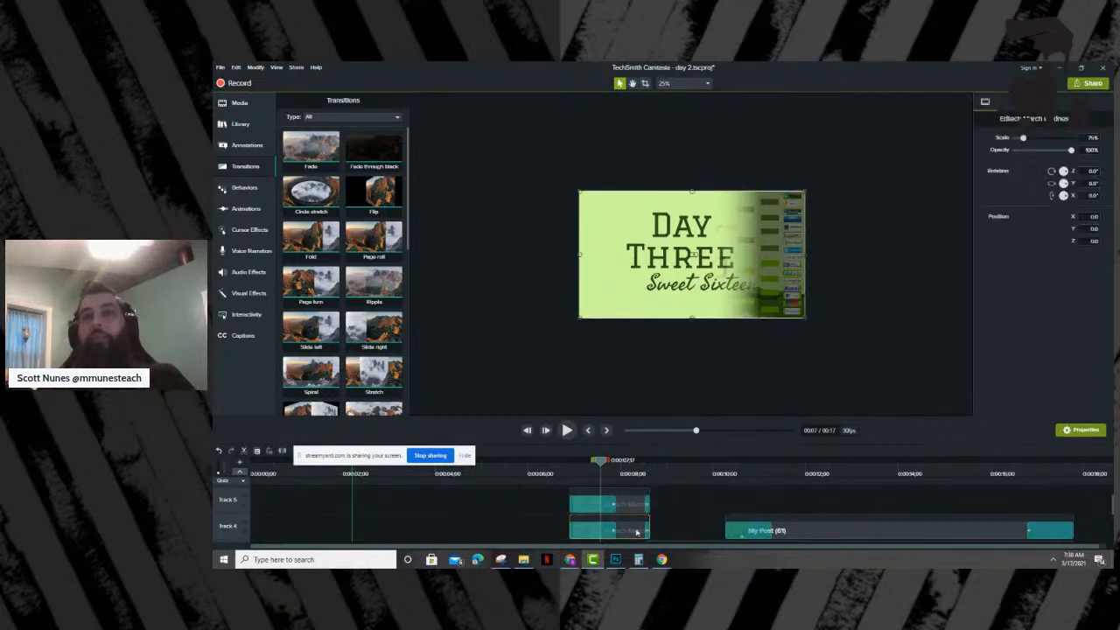
pyautogui.press('Delete')
pyautogui.moveTo(623, 510); pyautogui.dragTo(627, 532)
# - Play the section from just before the Day Three title into the start of the bracket recording
pyautogui.scroll(-2, 664, 509)
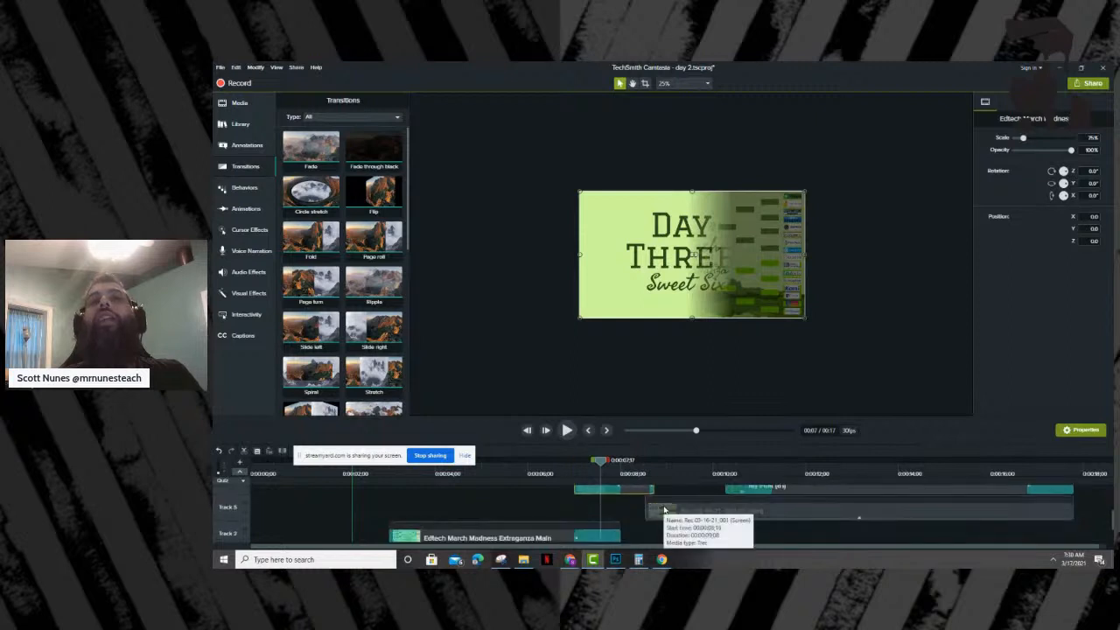
pyautogui.moveTo(601, 461); pyautogui.dragTo(565, 460)
pyautogui.click(567, 429)
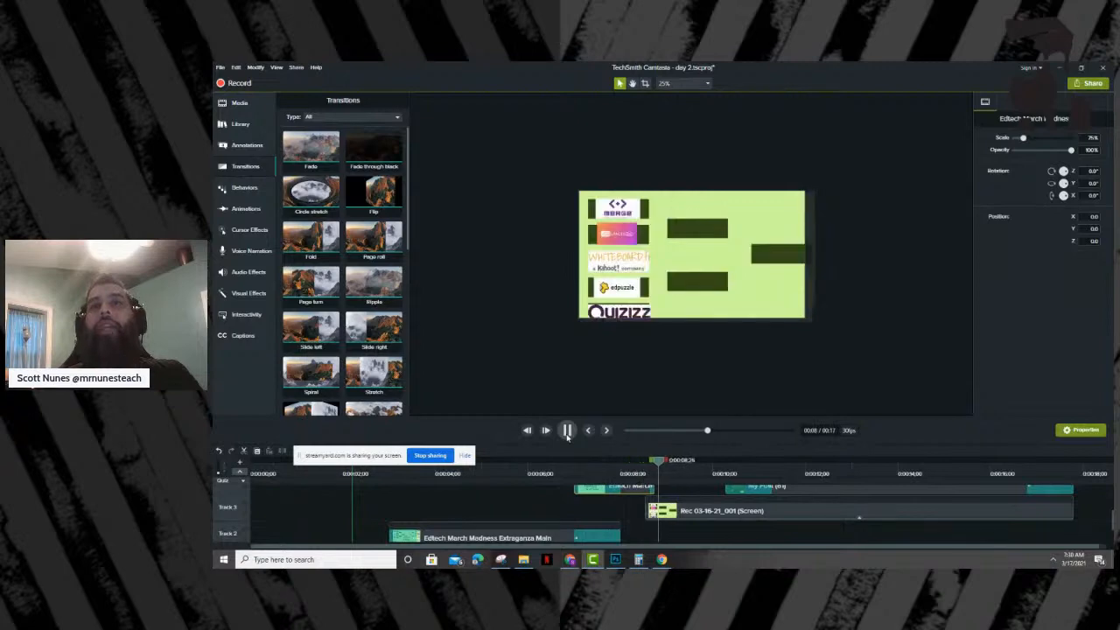
pyautogui.click(567, 435)
# - Scrub through the bracket recording to about 12 seconds and select the My Post (61) voting message clip
pyautogui.click(761, 509)
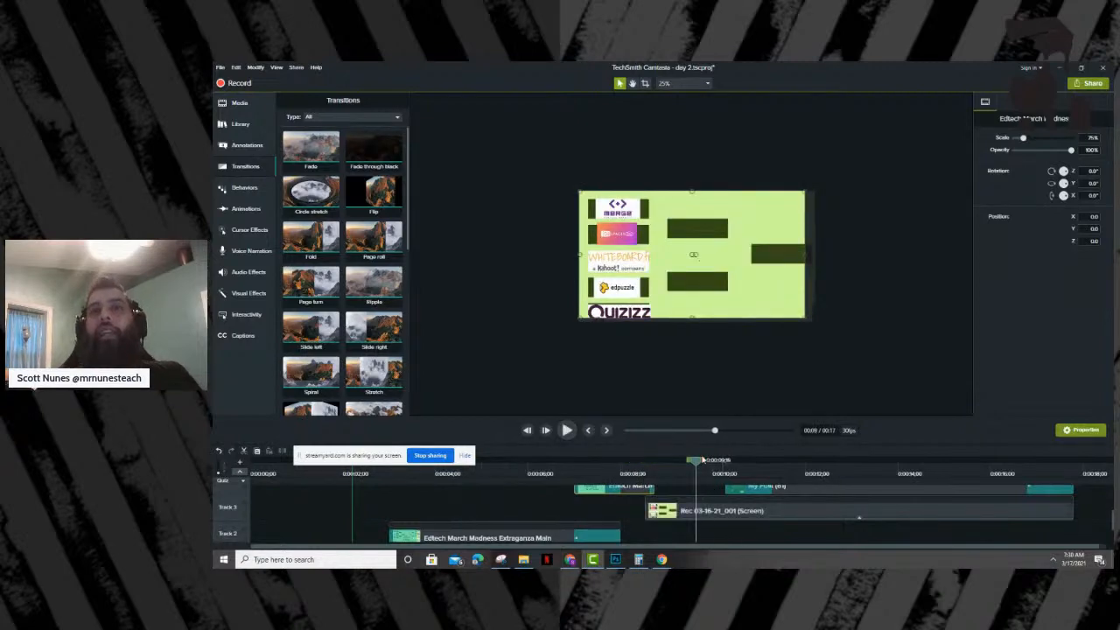
pyautogui.moveTo(700, 465); pyautogui.dragTo(847, 464)
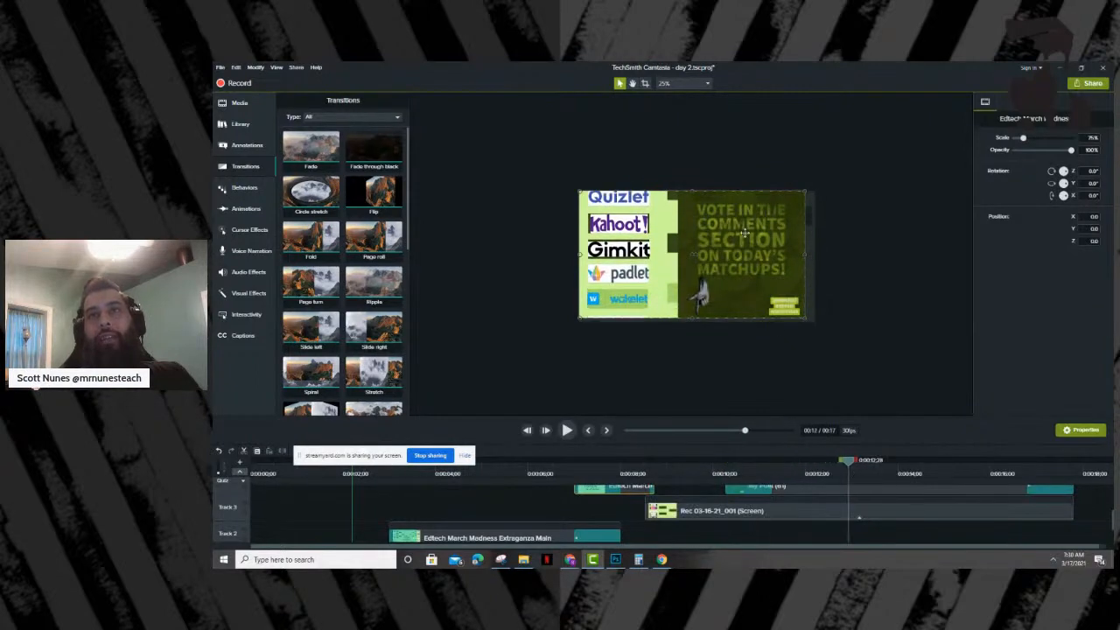
pyautogui.click(809, 495)
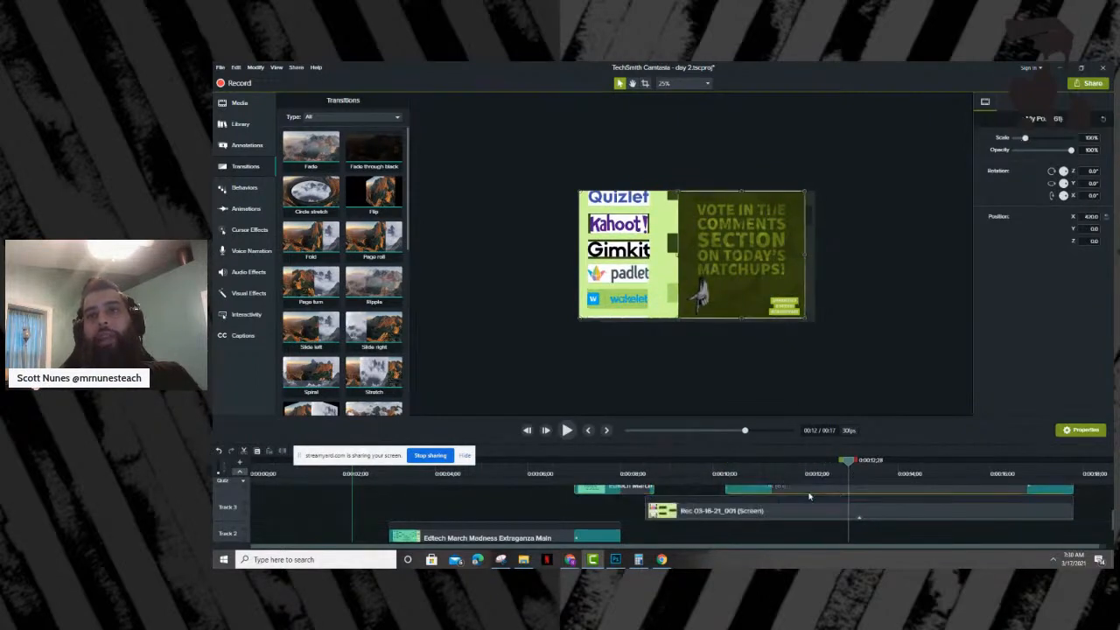